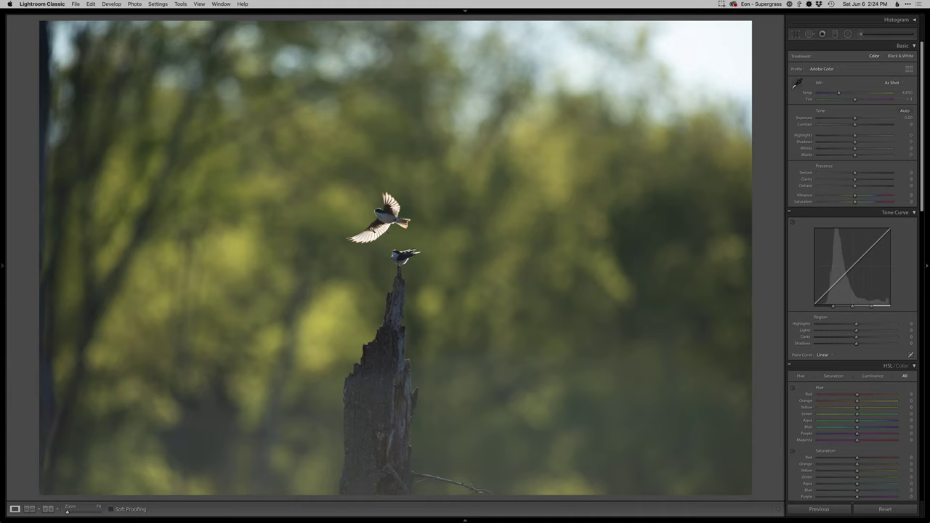
# Crop the photo closer around the two birds and the stump, straightening it by −0.89°
pyautogui.click(385, 230)
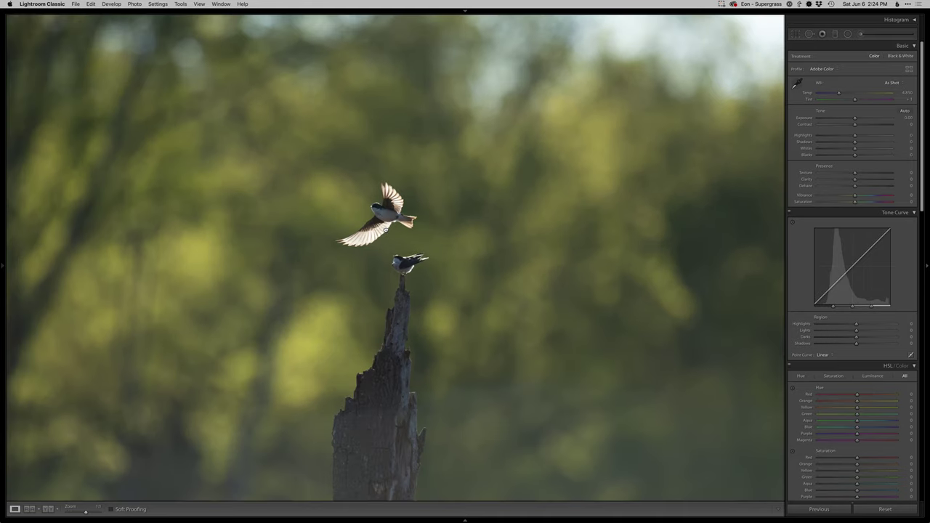
pyautogui.click(387, 231)
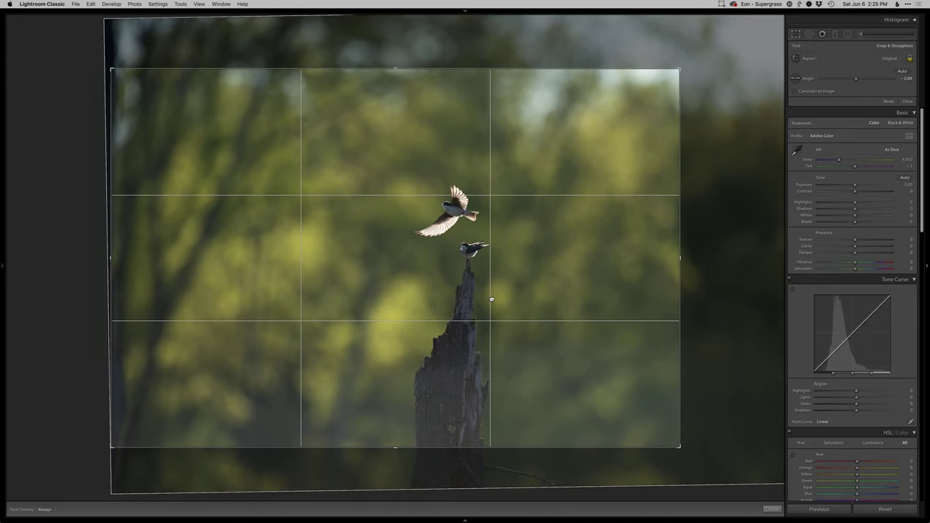
pyautogui.press('Return')
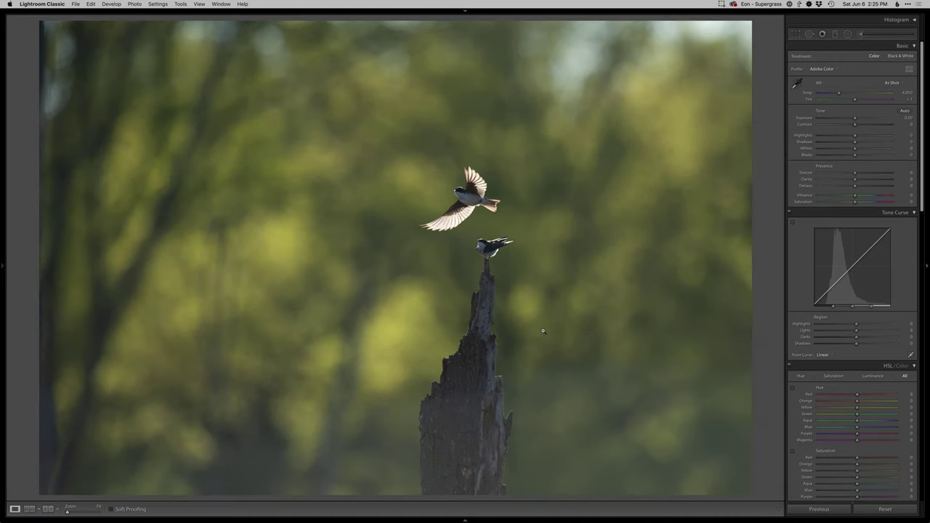
# Lower the photo's Highlights to −60
pyautogui.press('-')
pyautogui.press('-')
pyautogui.press('-')
pyautogui.press('-')
pyautogui.press('-')
pyautogui.press('-')
pyautogui.press('-')
pyautogui.press('-')
pyautogui.press('-')
pyautogui.press('-')
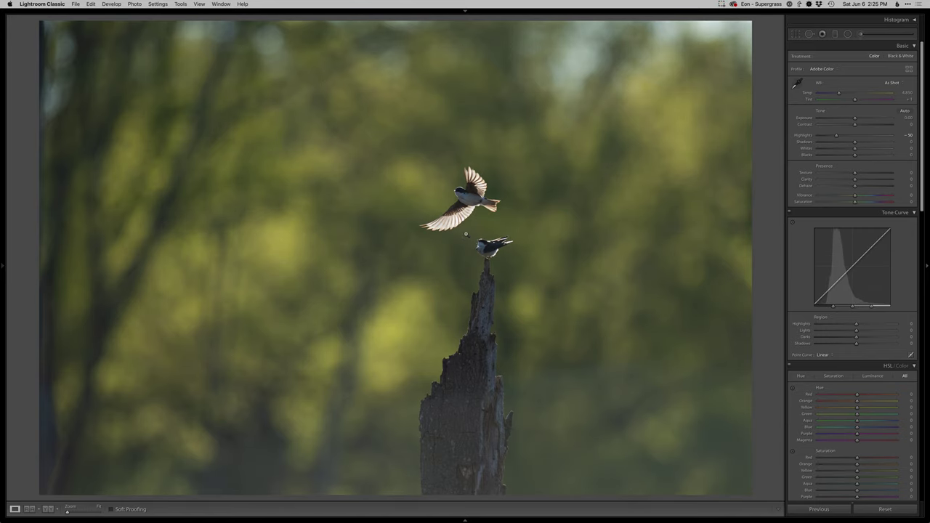
pyautogui.press('-')
pyautogui.press('-')
# Raise the photo's Shadows to +100
pyautogui.press('.')
pyautogui.press('=')
pyautogui.press('=')
pyautogui.press('=')
pyautogui.press('=')
pyautogui.press('=')
pyautogui.press('=')
pyautogui.press('=')
pyautogui.press('=')
pyautogui.press('=')
pyautogui.press('=')
pyautogui.press('=')
pyautogui.press('=')
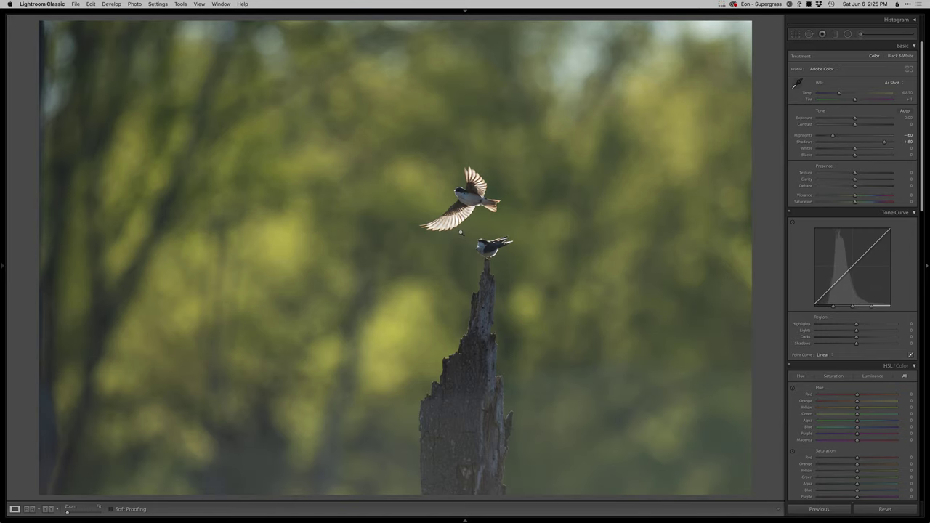
# Lower the photo's Blacks to −20
pyautogui.press('.')
pyautogui.press('.')
pyautogui.press('-')
pyautogui.press('-')
pyautogui.press('-')
pyautogui.press('-')
# Add a slightly tilted graduated filter over the hazy lower part of the stump and background, with Dehaze set to 22
pyautogui.press('m')
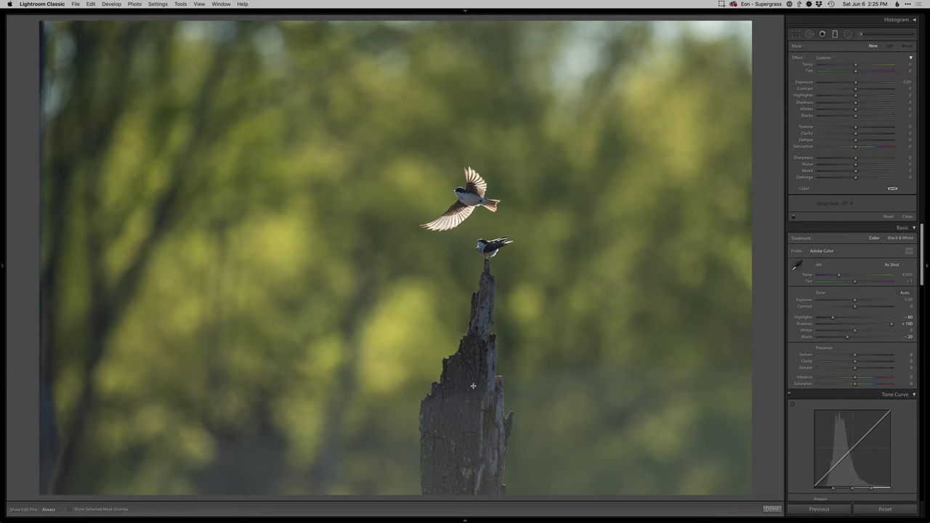
pyautogui.moveTo(475, 385); pyautogui.dragTo(467, 293)
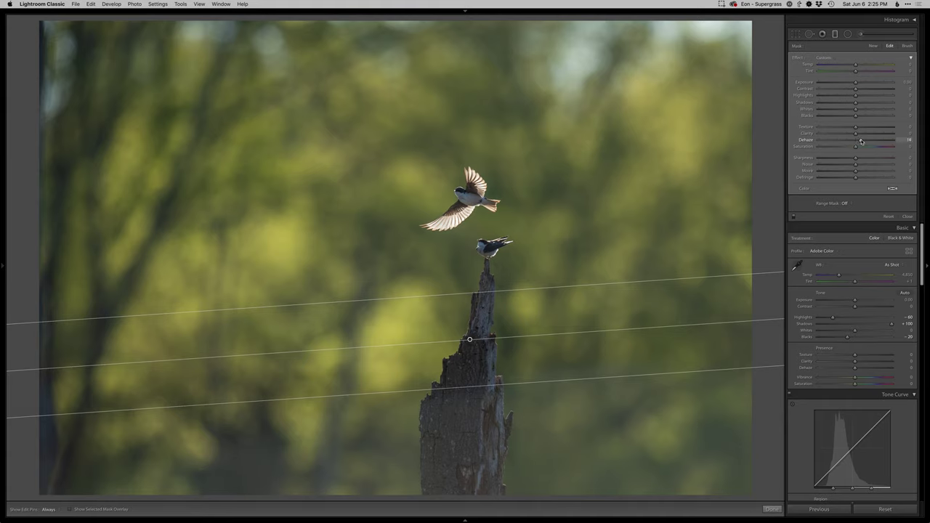
pyautogui.moveTo(862, 141); pyautogui.dragTo(862, 141)
pyautogui.moveTo(380, 390); pyautogui.dragTo(429, 405)
pyautogui.moveTo(628, 340); pyautogui.dragTo(637, 332)
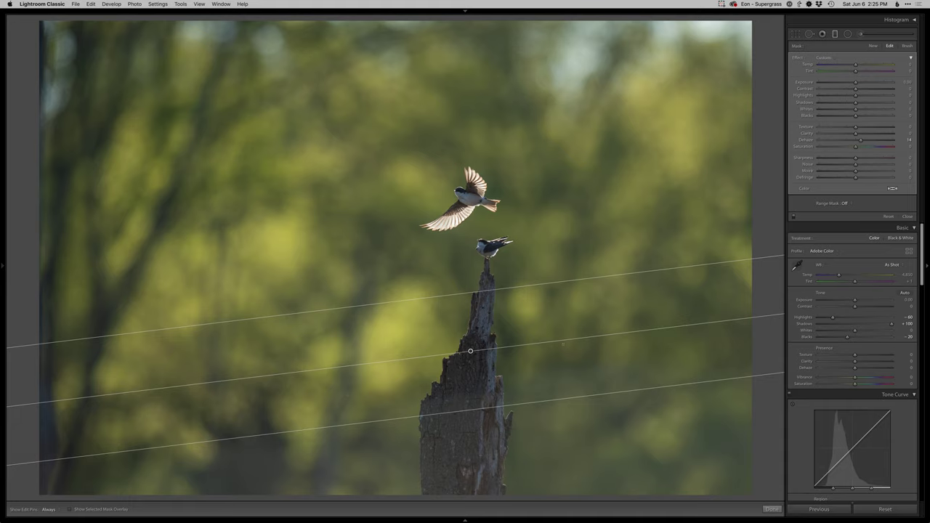
pyautogui.moveTo(470, 353); pyautogui.dragTo(475, 375)
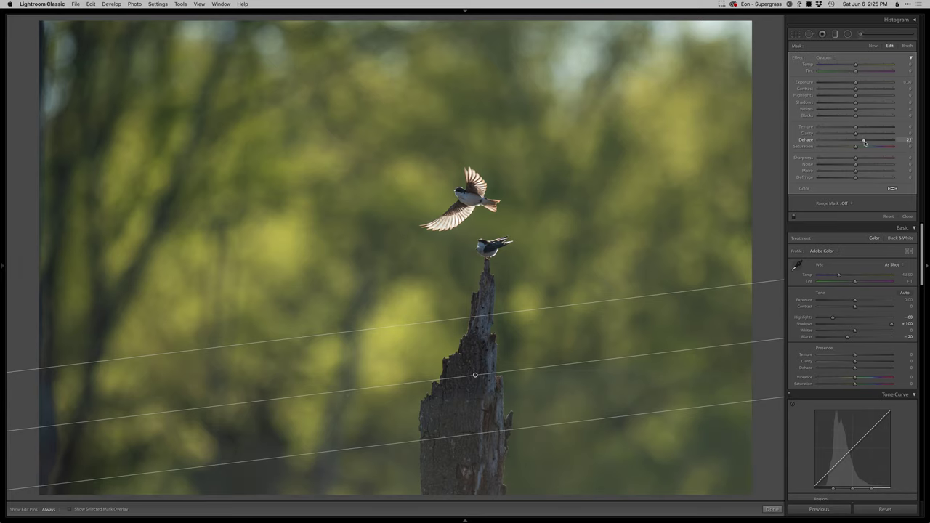
pyautogui.press('m')
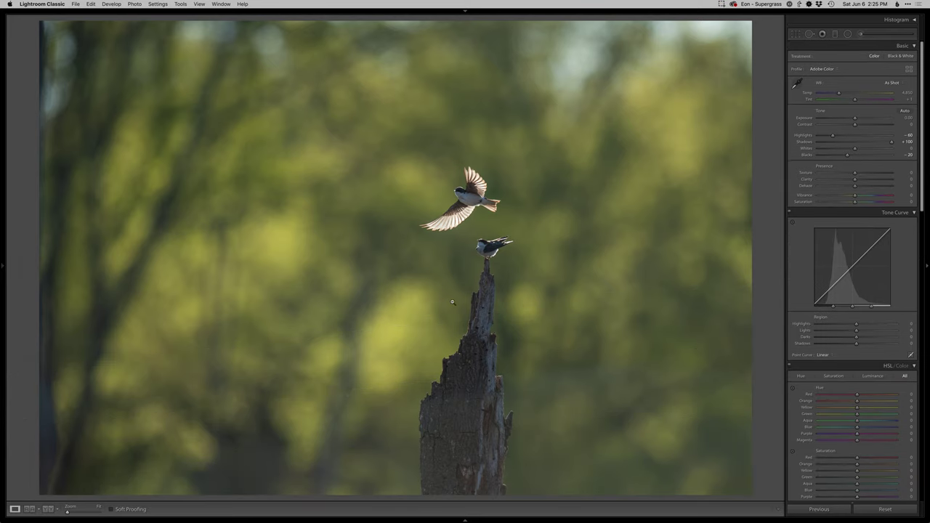
# Tighten the crop slightly to trim the dark edge, and set the white balance to Temp 5,050 and Tint −2
pyautogui.press('r')
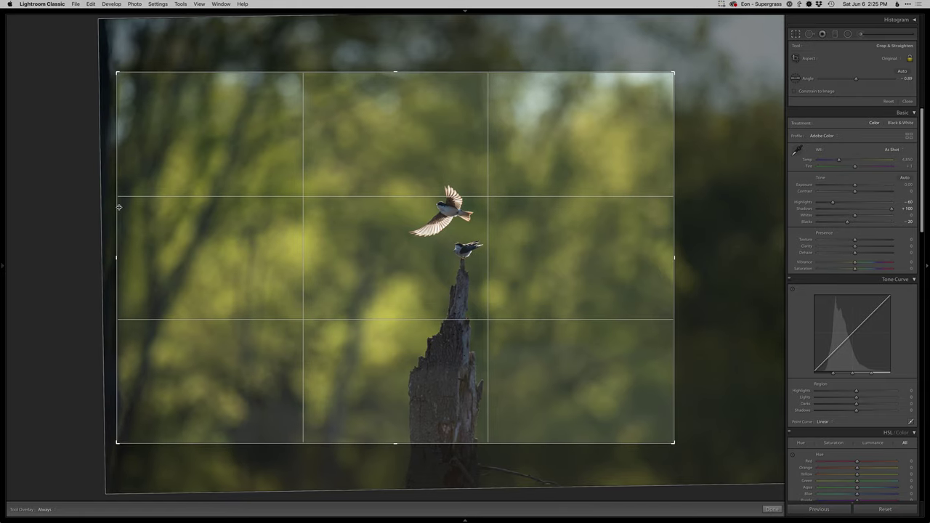
pyautogui.press('r')
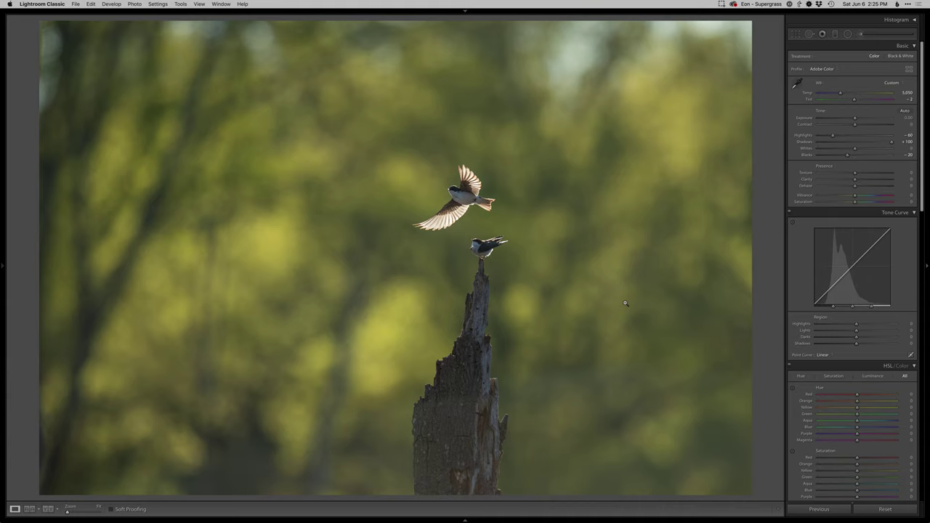
# Open the photo in Photoshop, reduce its Exposure to −0.75 in Lightroom, and open that darker version as a second Photoshop document
pyautogui.press('super+e')
pyautogui.moveTo(853, 123); pyautogui.dragTo(847, 118)
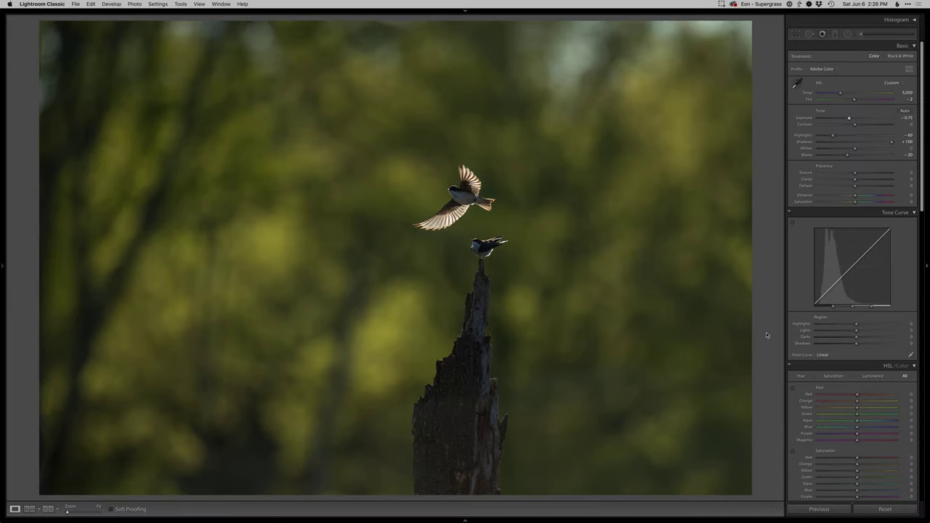
pyautogui.press('\\')
pyautogui.press('super+Tab')
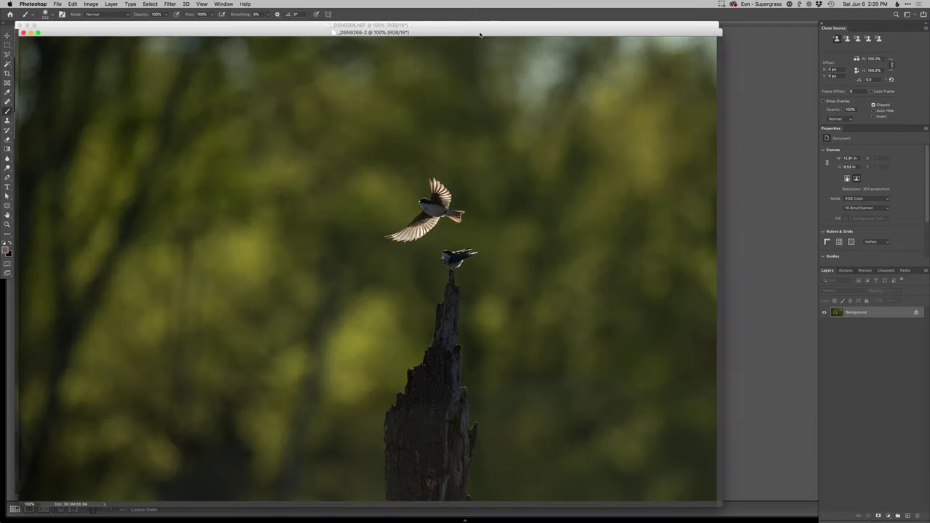
# Copy the darker image into the brighter _DSN9266.NEF document as a new layer aligned with the background
pyautogui.press('v')
pyautogui.moveTo(461, 32); pyautogui.dragTo(532, 82)
pyautogui.moveTo(566, 142); pyautogui.dragTo(716, 322)
# Duplicate the bright background above the dark layer, and merge the dark layer down so it becomes the Background
pyautogui.hotkey('alt', '[')
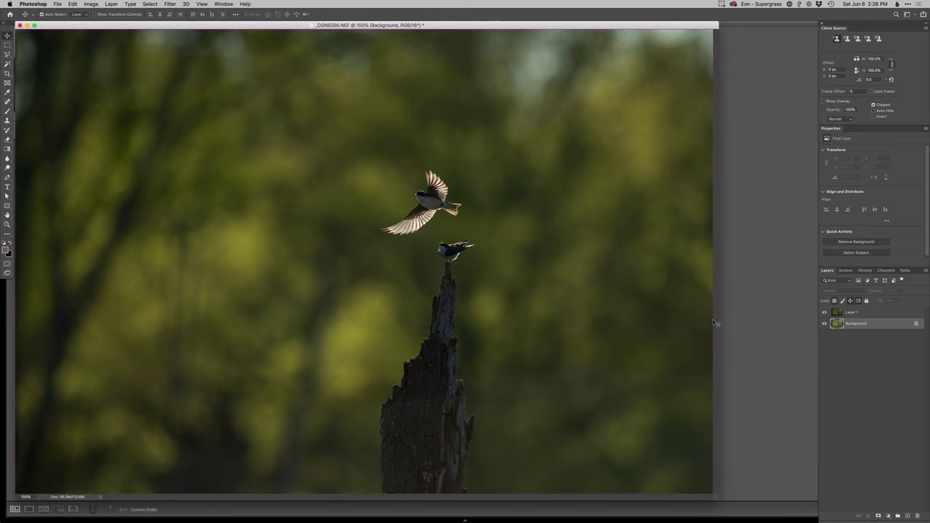
pyautogui.press('super+j')
pyautogui.press('super+]')
pyautogui.hotkey('alt', '[')
pyautogui.press('super+e')
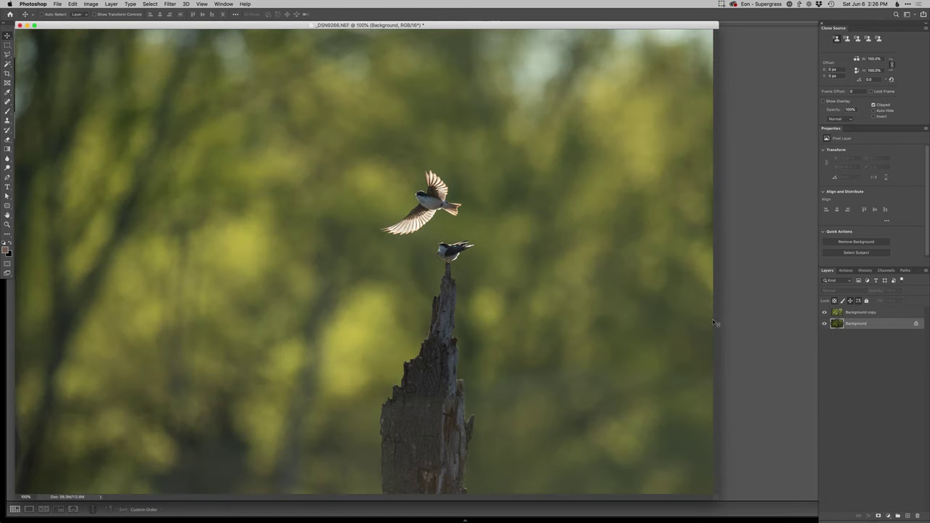
pyautogui.hotkey('alt', ']')
pyautogui.press('f')
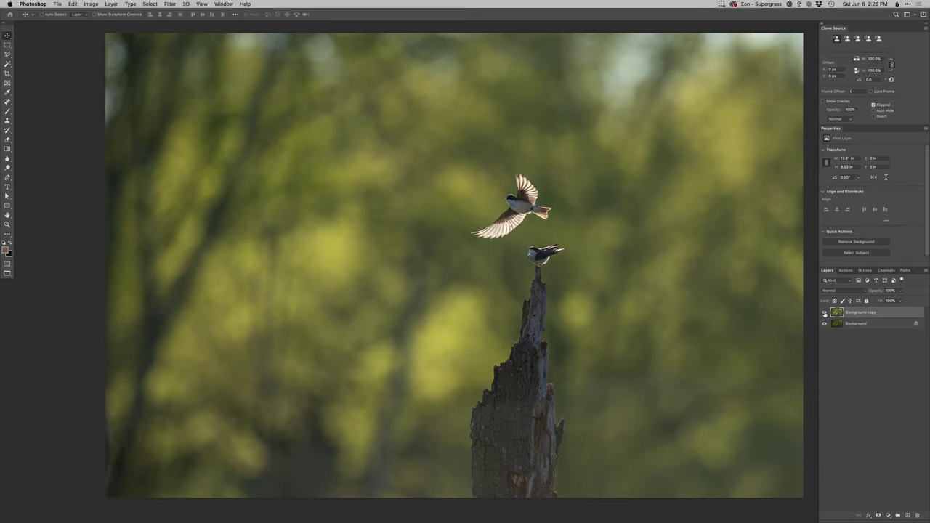
# Compare the two exposures by toggling the Background copy layer, and hide that bright layer with a black mask
pyautogui.click(825, 312)
pyautogui.click(825, 313)
pyautogui.press('alt+super+m')
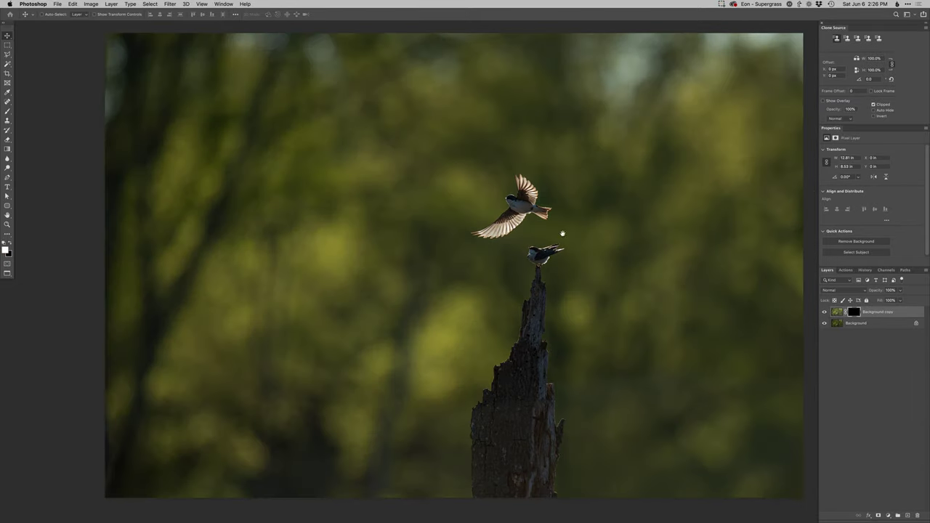
# Choose a smaller brush and paint white on the mask around the flying bird's head and neck
pyautogui.scroll(5, 524, 182)
pyautogui.press('b')
pyautogui.rightClick(496, 247)
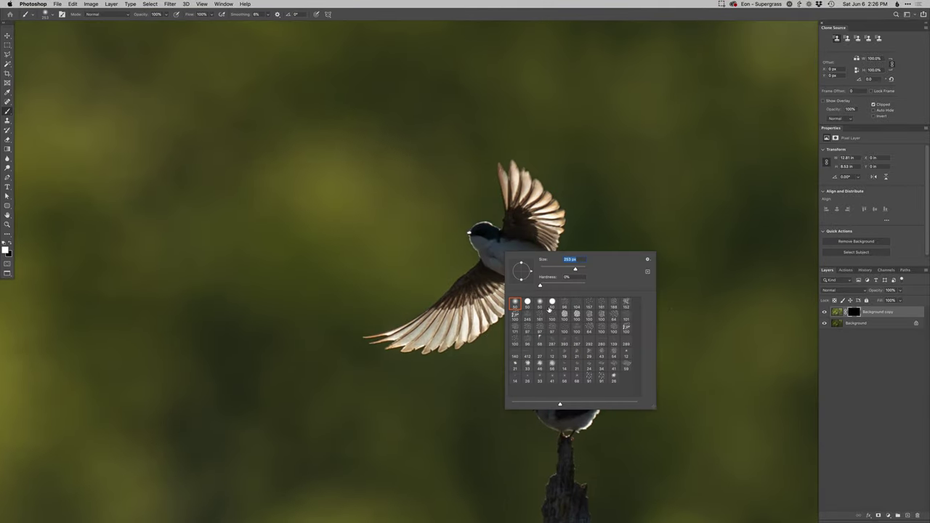
pyautogui.click(549, 304)
pyautogui.press('Return')
pyautogui.moveTo(496, 251)
pyautogui.mouseDown()
pyautogui.moveTo(485, 250)
pyautogui.moveTo(487, 272)
pyautogui.mouseUp()
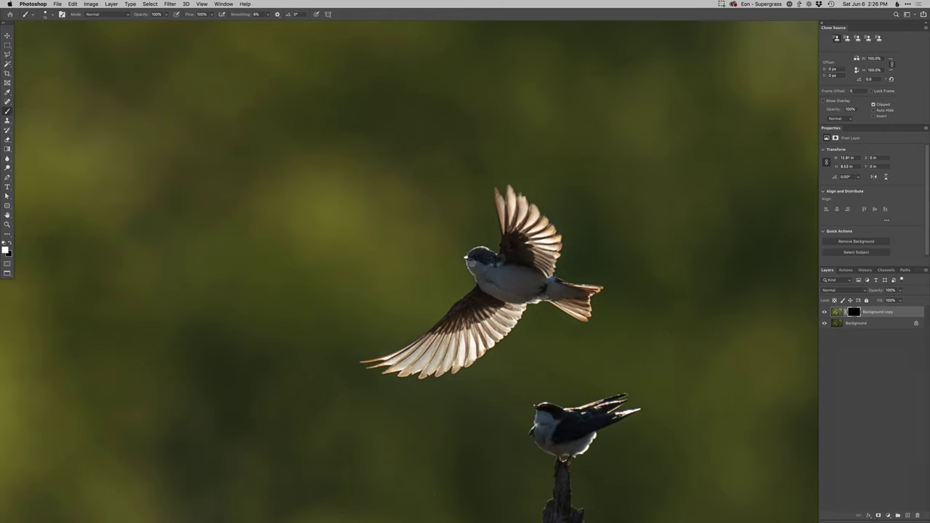
pyautogui.moveTo(466, 259)
pyautogui.mouseDown()
pyautogui.moveTo(481, 288)
pyautogui.moveTo(456, 308)
pyautogui.mouseUp()
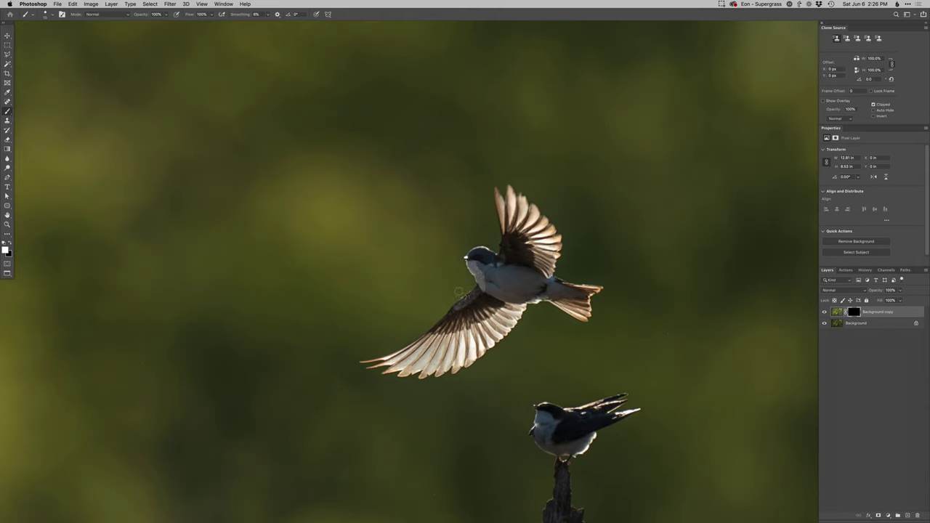
# Paint the flying bird's outline on the mask along its body, tail and upper wing, alternating white and black to correct the edge
pyautogui.press('x')
pyautogui.press('x')
pyautogui.press('x')
pyautogui.press('x')
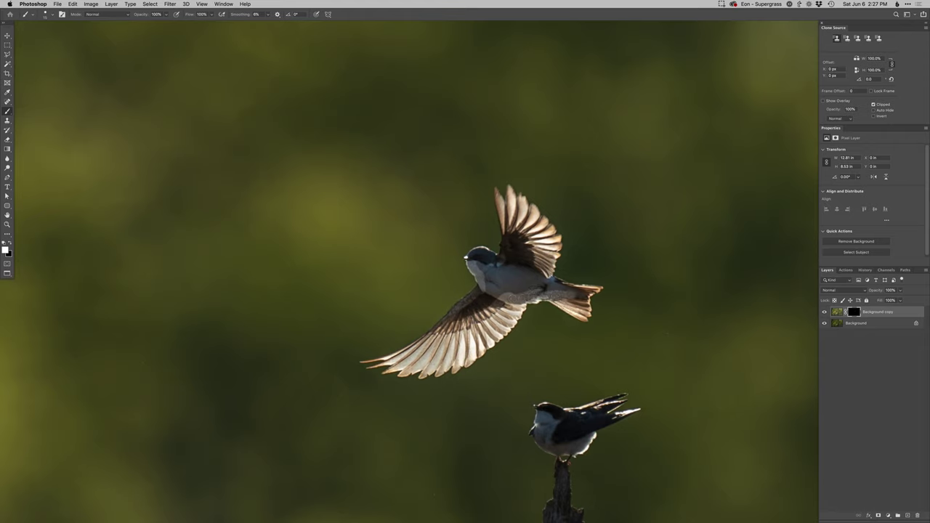
pyautogui.press('x')
pyautogui.press('x')
pyautogui.press('x')
pyautogui.press('x')
pyautogui.press('x')
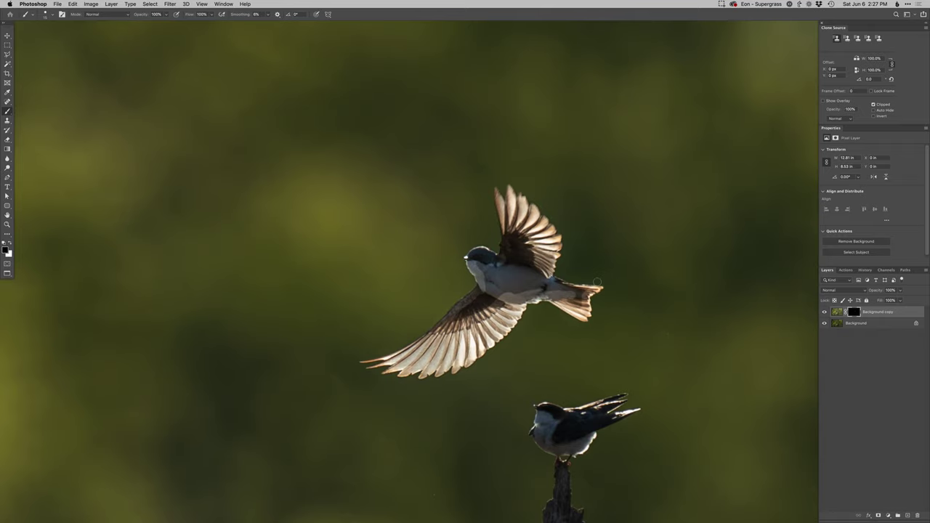
pyautogui.press('x')
pyautogui.moveTo(536, 275); pyautogui.dragTo(546, 336)
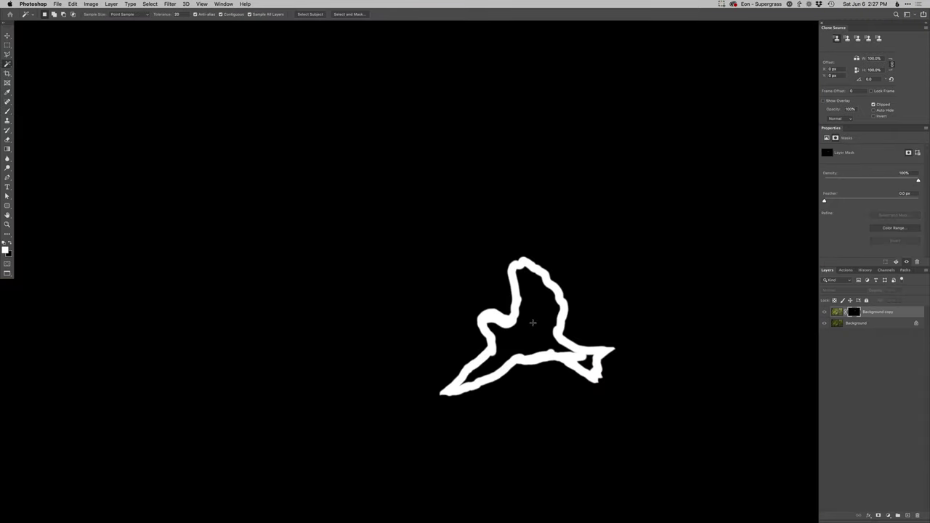
# Fill the inside of the flying bird's outline with white on the mask, and paint over the remaining gaps in the tail
pyautogui.press('Return')
pyautogui.hotkey('alt', 'BackSpace')
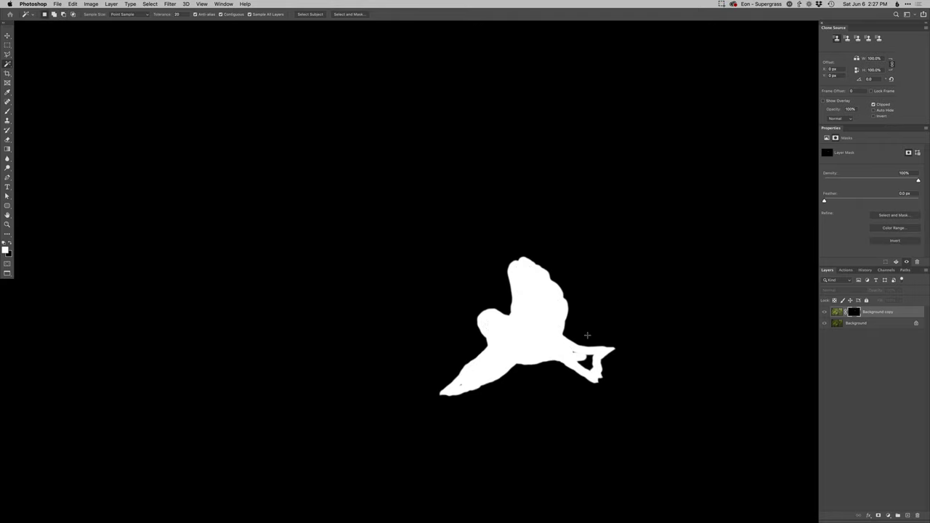
pyautogui.press('b')
pyautogui.moveTo(573, 354); pyautogui.dragTo(588, 362)
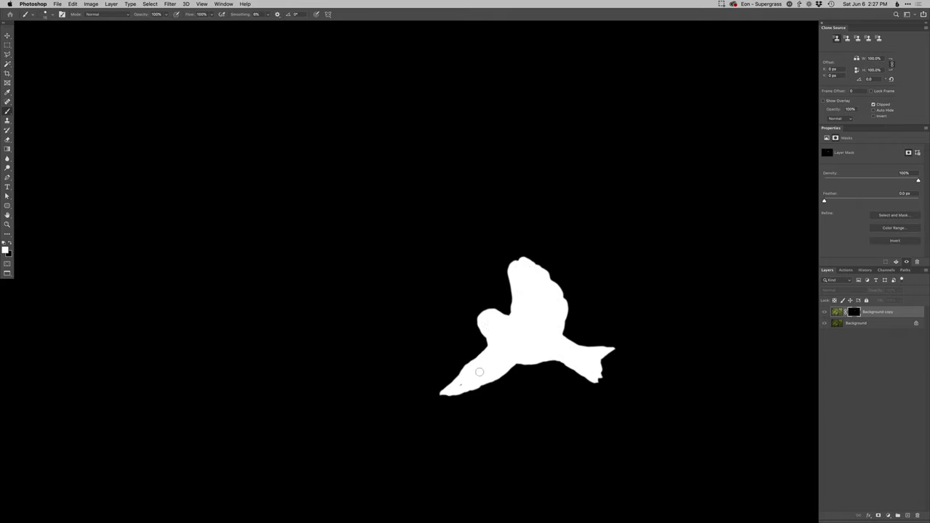
pyautogui.keyDown('alt'); pyautogui.click(854, 312); pyautogui.keyUp('alt')
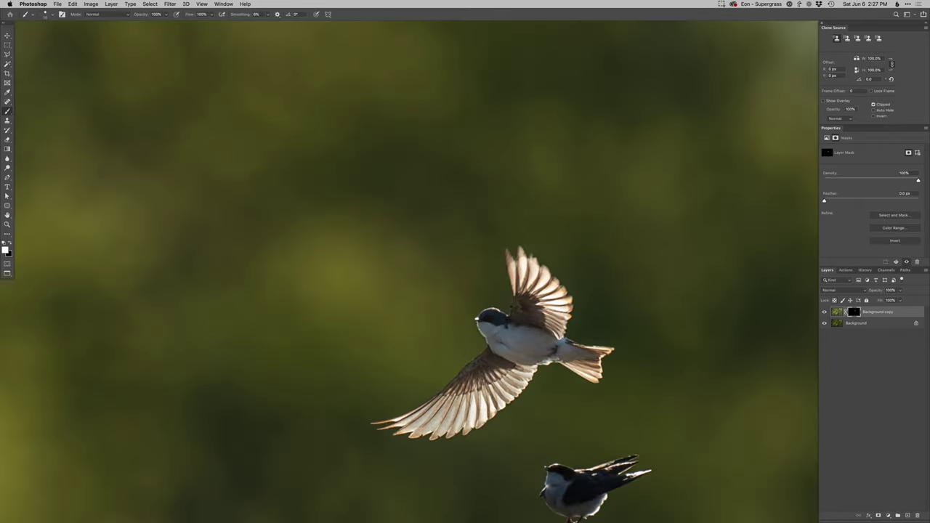
# Shrink the brush and refine the mask around the upper wing's feather tips with white and black
pyautogui.rightClick(517, 261)
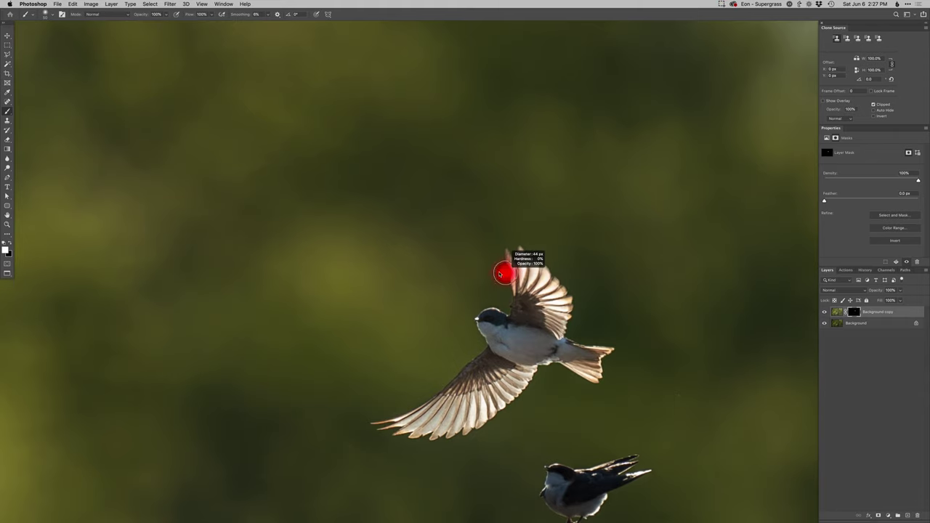
pyautogui.moveTo(500, 274); pyautogui.dragTo(485, 273)
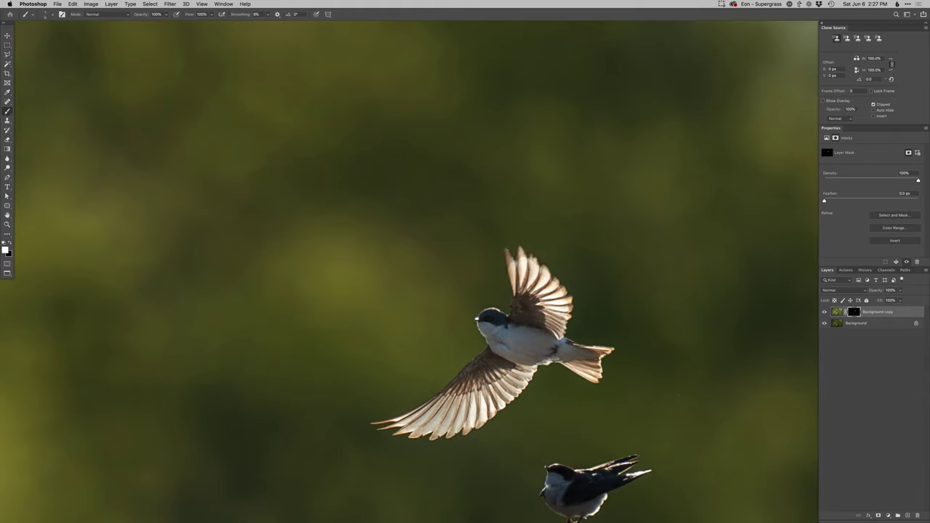
pyautogui.press('x')
pyautogui.press('x')
pyautogui.moveTo(521, 249); pyautogui.dragTo(518, 260)
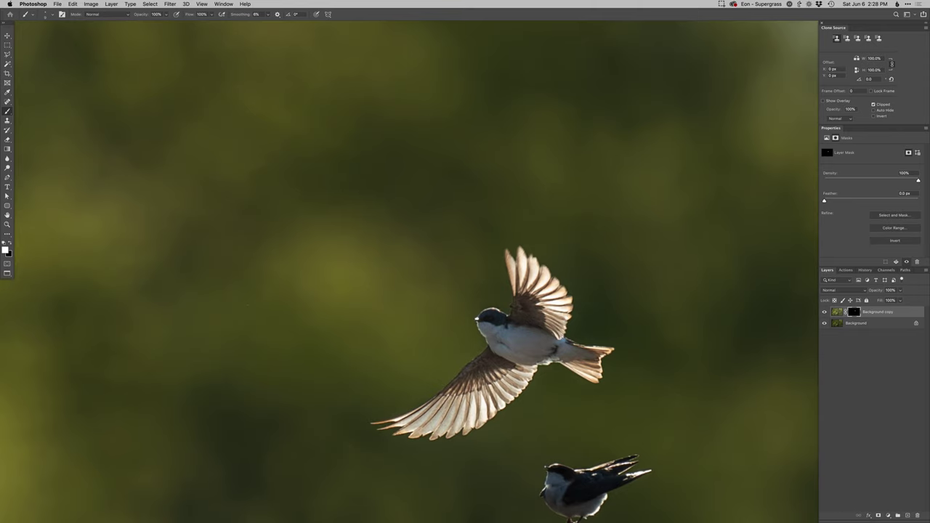
# Paint white on the mask along the edge of the flying bird's lower wing, from the wing tip to the body
pyautogui.moveTo(468, 382); pyautogui.dragTo(578, 316)
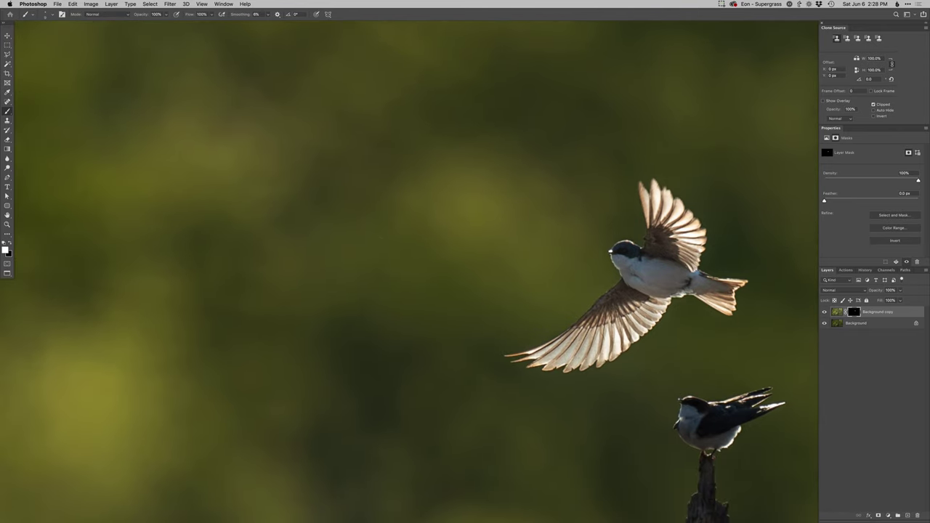
pyautogui.rightClick(574, 327)
pyautogui.click(625, 379)
pyautogui.moveTo(565, 347)
pyautogui.mouseDown()
pyautogui.moveTo(550, 345)
pyautogui.moveTo(568, 338)
pyautogui.moveTo(540, 351)
pyautogui.mouseUp()
pyautogui.moveTo(540, 350); pyautogui.dragTo(558, 333)
pyautogui.moveTo(557, 334); pyautogui.dragTo(554, 337)
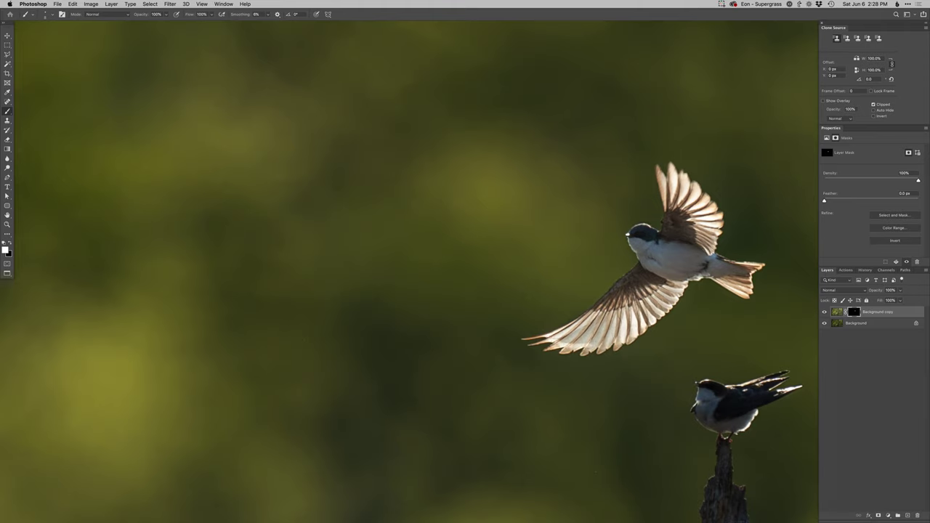
pyautogui.moveTo(593, 345); pyautogui.dragTo(646, 325)
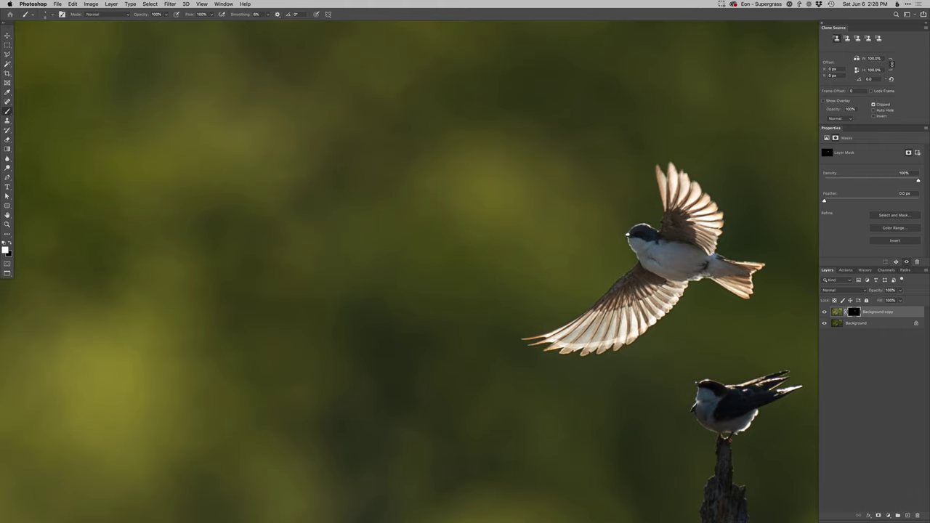
# Select the unpainted area inside the lower wing's outline on the mask and fill it with white
pyautogui.keyDown('alt'); pyautogui.click(854, 312); pyautogui.keyUp('alt')
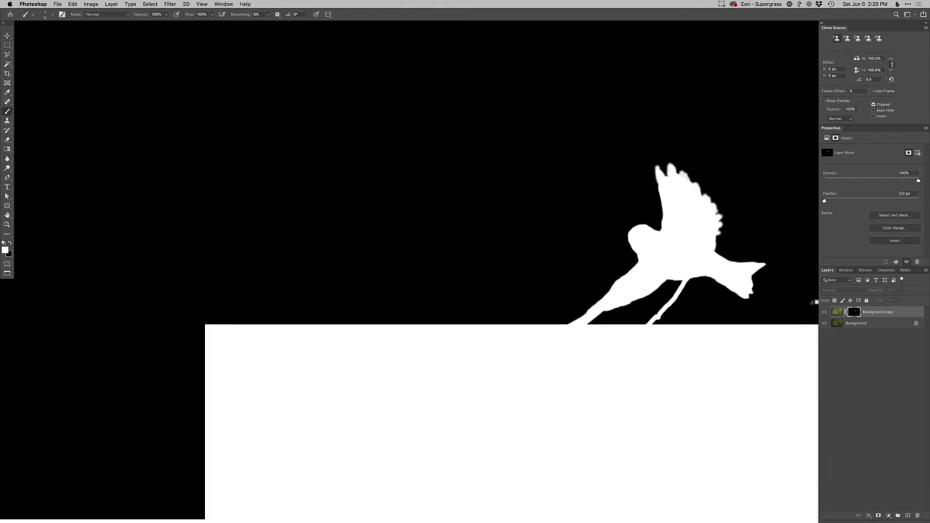
pyautogui.press('w')
pyautogui.click(626, 323)
pyautogui.press('F5')
pyautogui.press('Return')
pyautogui.hotkey('alt', 'BackSpace')
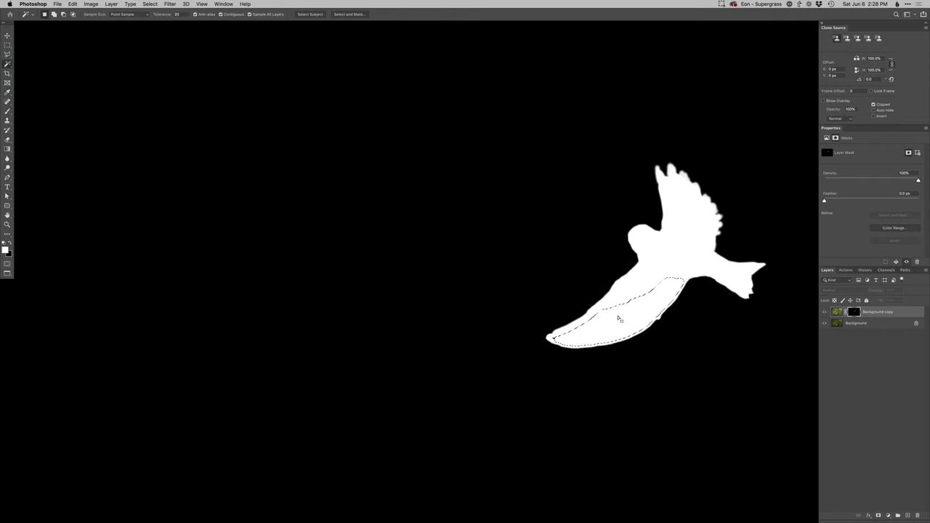
# Deselect the filled wing area and switch from the mask view back to the photo
pyautogui.press('super+d')
pyautogui.press('b')
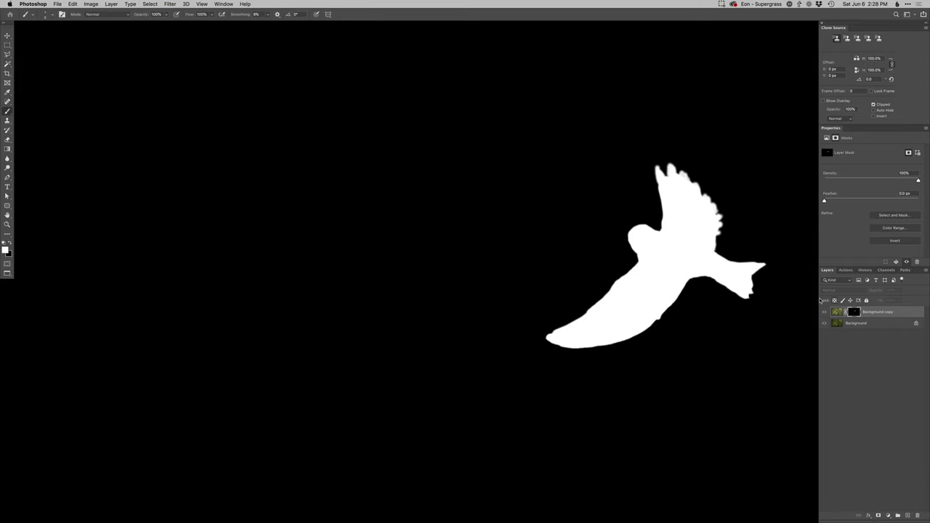
pyautogui.keyDown('alt'); pyautogui.click(854, 312); pyautogui.keyUp('alt')
pyautogui.press('x')
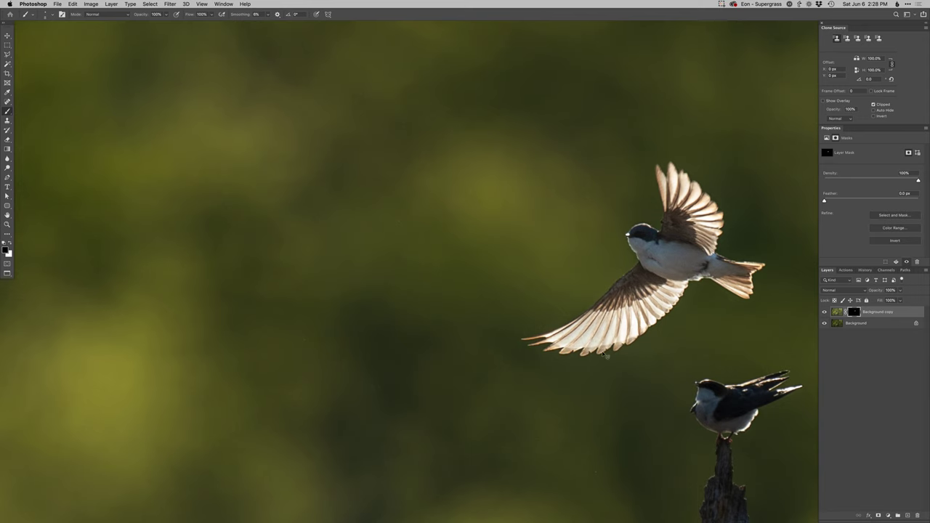
# Create a Color Range selection from the lower wing's light feathers with a fuzziness of 97
pyautogui.press('F6')
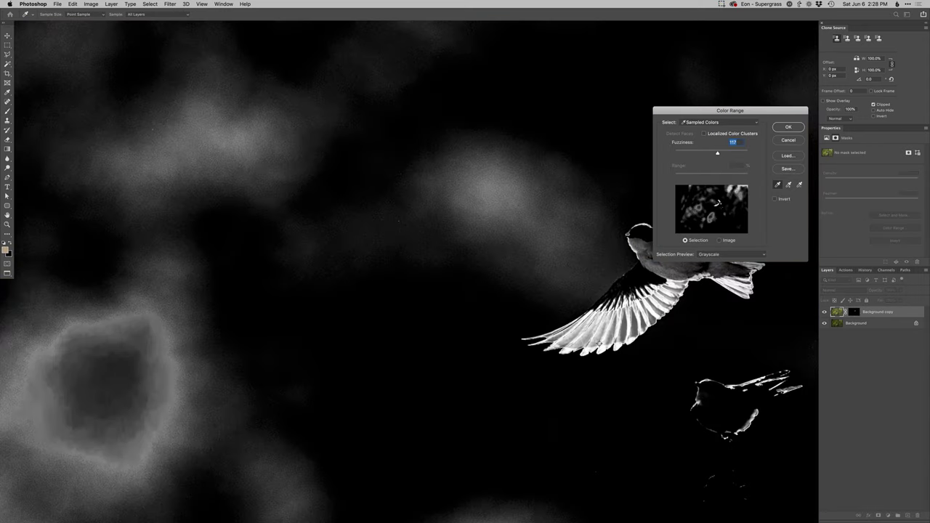
pyautogui.click(587, 352)
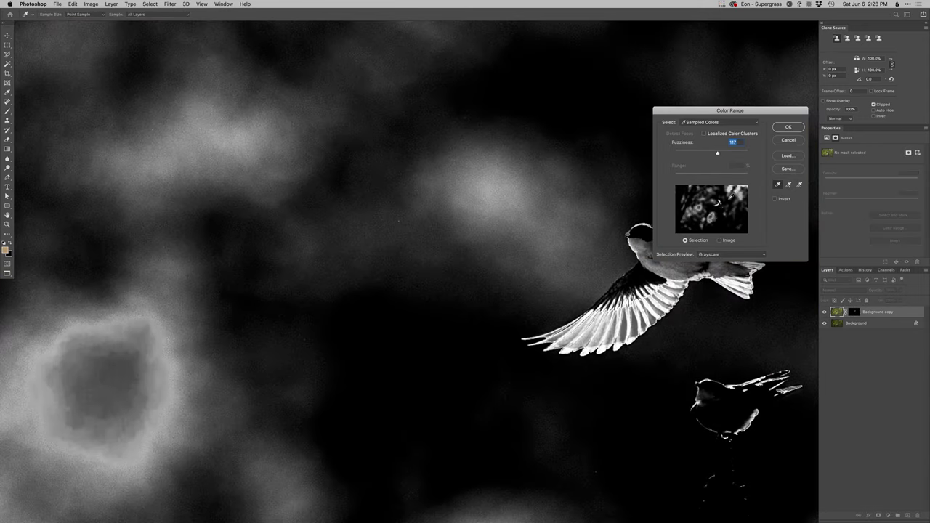
pyautogui.moveTo(716, 153); pyautogui.dragTo(711, 154)
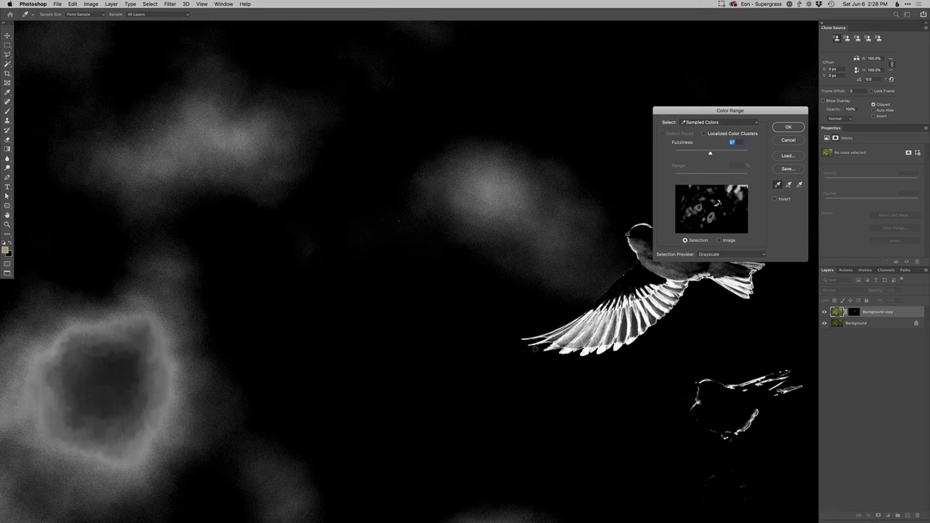
pyautogui.click(530, 338)
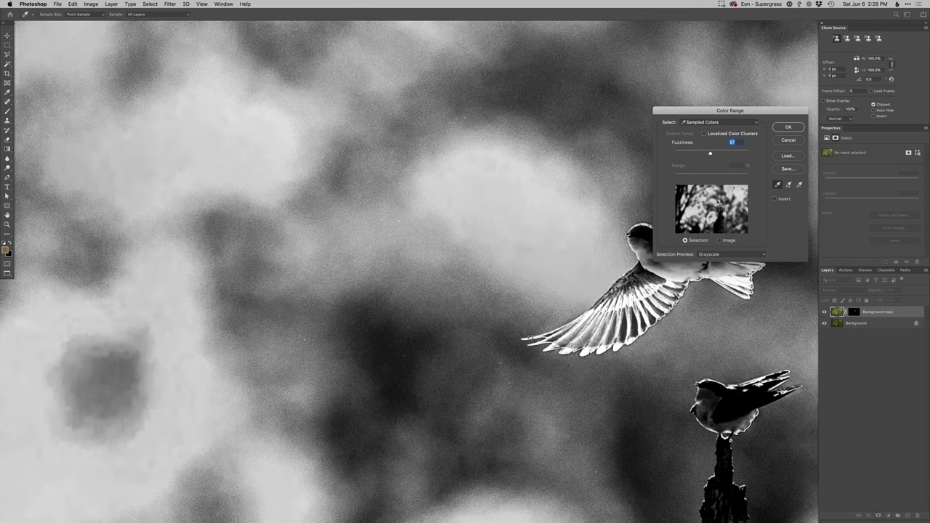
pyautogui.press('super+z')
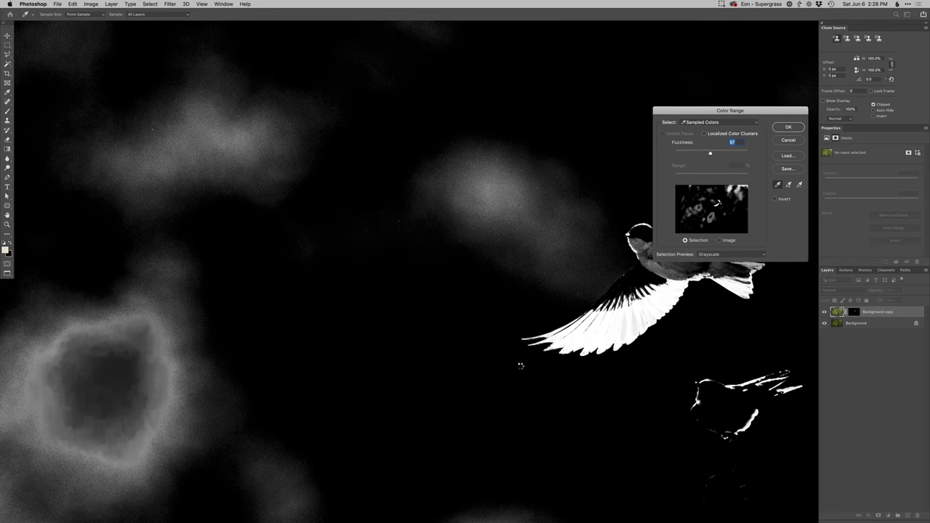
pyautogui.press('Return')
# Paint the lower wing's feather tips into the mask within the selection, and check their edges in the mask view
pyautogui.press('b')
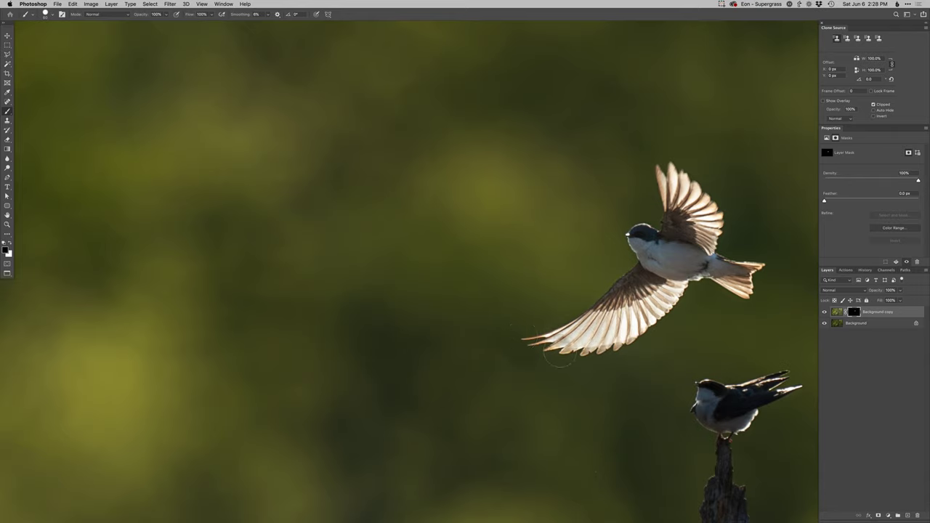
pyautogui.press('x')
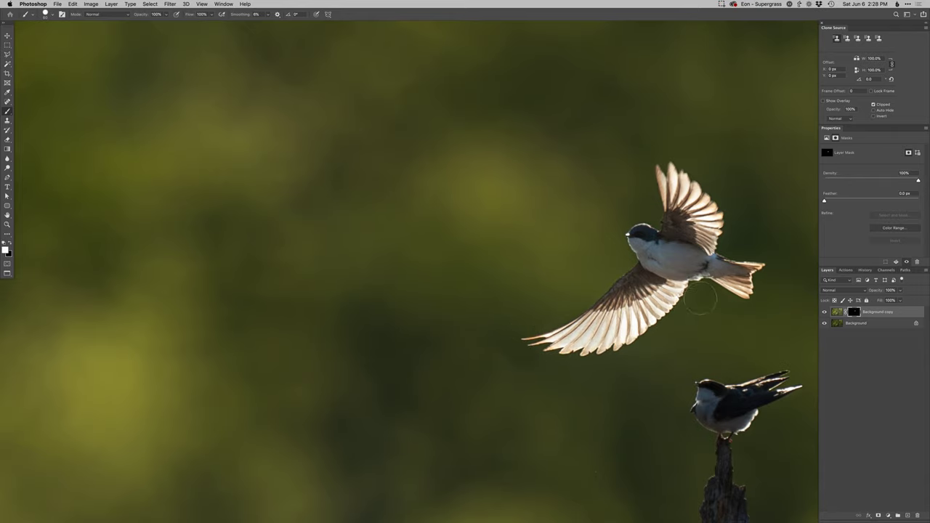
pyautogui.keyDown('alt'); pyautogui.click(854, 312); pyautogui.keyUp('alt')
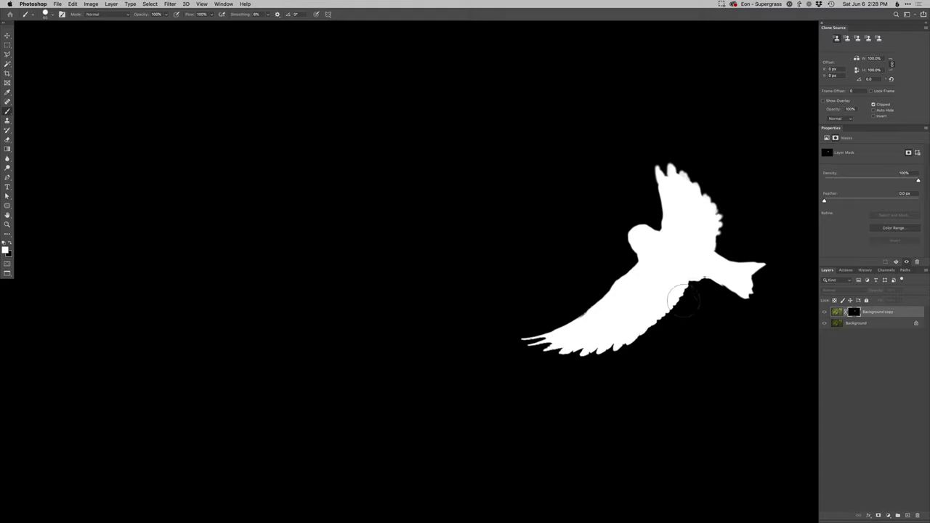
pyautogui.moveTo(692, 224)
pyautogui.mouseDown()
pyautogui.moveTo(648, 162)
pyautogui.moveTo(709, 205)
pyautogui.moveTo(672, 179)
pyautogui.moveTo(705, 192)
pyautogui.moveTo(696, 258)
pyautogui.moveTo(756, 283)
pyautogui.moveTo(681, 339)
pyautogui.moveTo(748, 254)
pyautogui.mouseUp()
pyautogui.keyDown('alt'); pyautogui.click(854, 313); pyautogui.keyUp('alt')
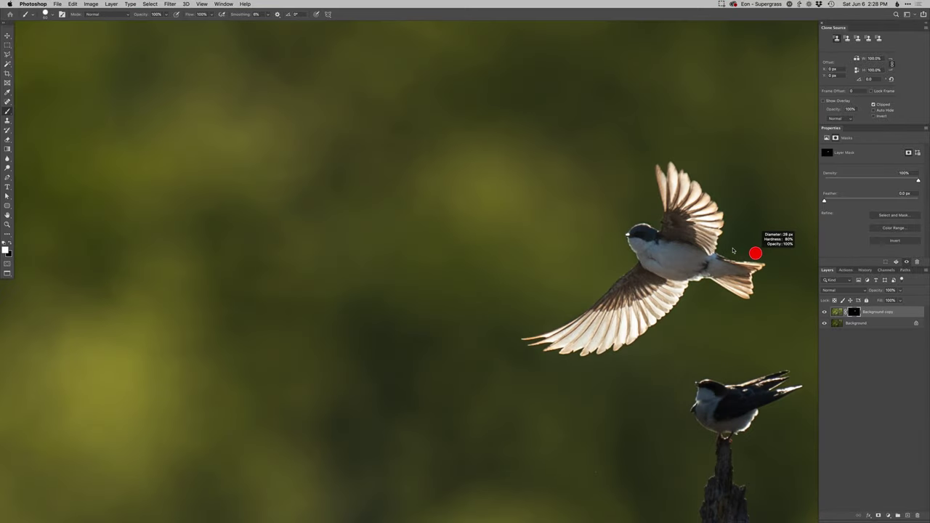
# Paint white on the mask with a small brush along the perched bird's body edge, correcting spill with black
pyautogui.press('x')
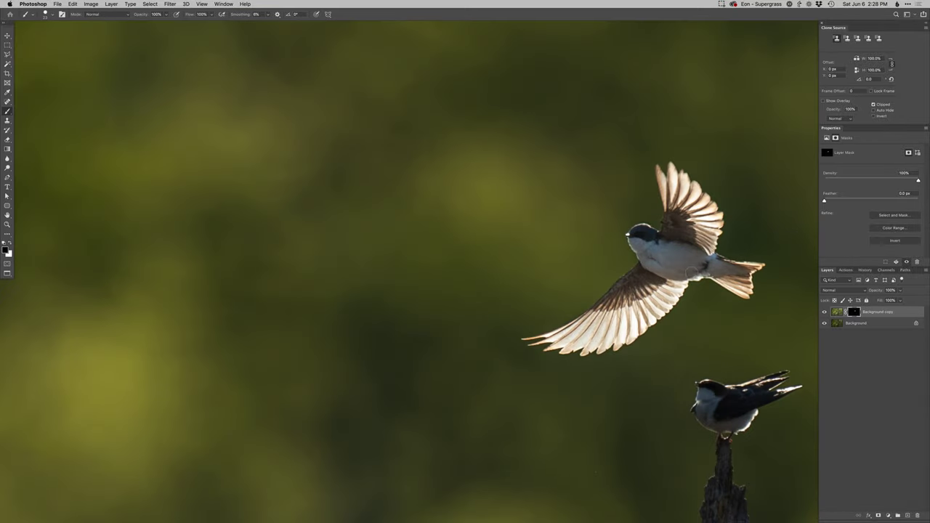
pyautogui.press('x')
pyautogui.moveTo(668, 369)
pyautogui.mouseDown()
pyautogui.moveTo(521, 279)
pyautogui.moveTo(554, 302)
pyautogui.mouseUp()
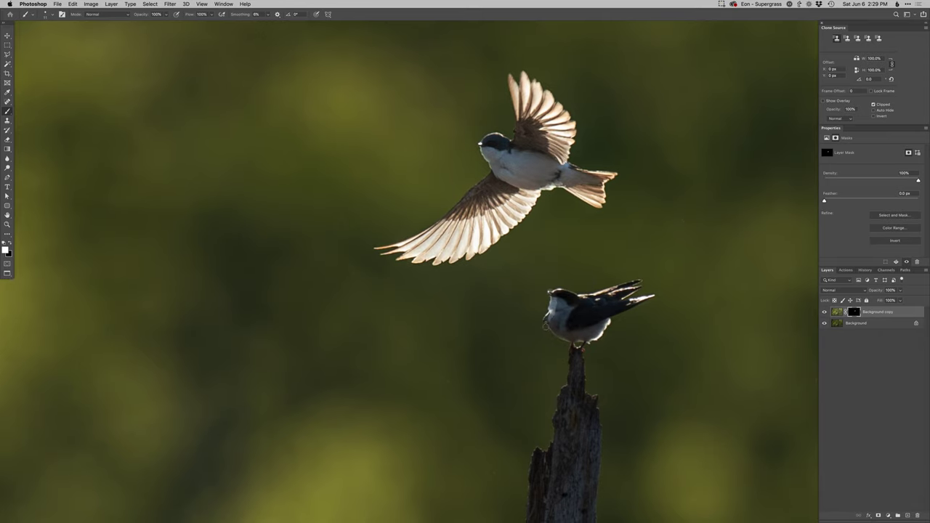
pyautogui.press('x')
pyautogui.press('x')
pyautogui.press('x')
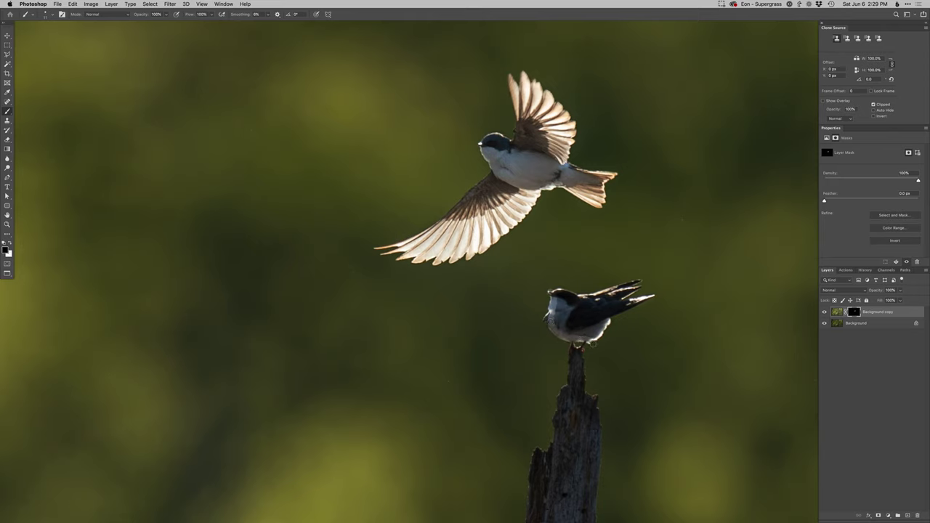
# Paint the perched bird's tail, wing tips and back into the mask with white, trimming the overspill with black
pyautogui.press('x')
pyautogui.moveTo(630, 304); pyautogui.dragTo(657, 291)
pyautogui.press('x')
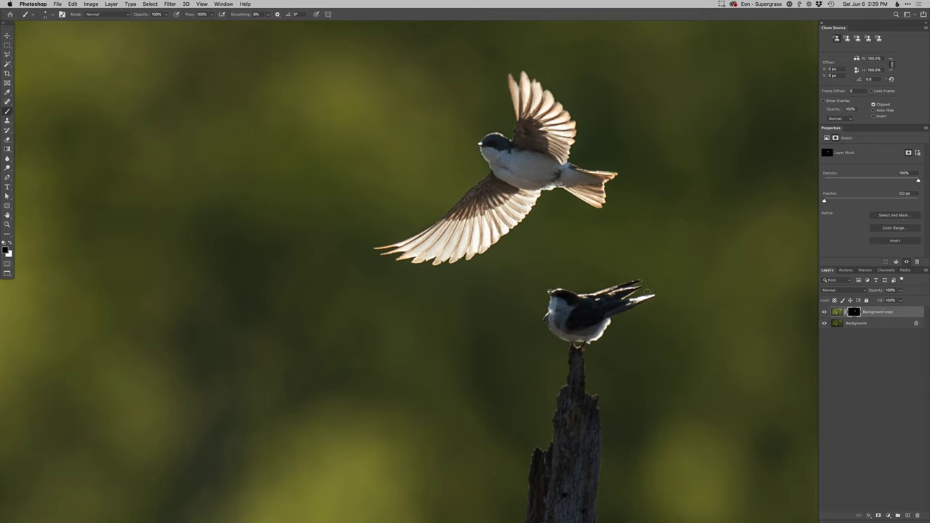
pyautogui.press('x')
pyautogui.moveTo(624, 295)
pyautogui.mouseDown()
pyautogui.moveTo(642, 285)
pyautogui.moveTo(624, 286)
pyautogui.moveTo(635, 279)
pyautogui.mouseUp()
pyautogui.press('x')
pyautogui.press('x')
pyautogui.press('x')
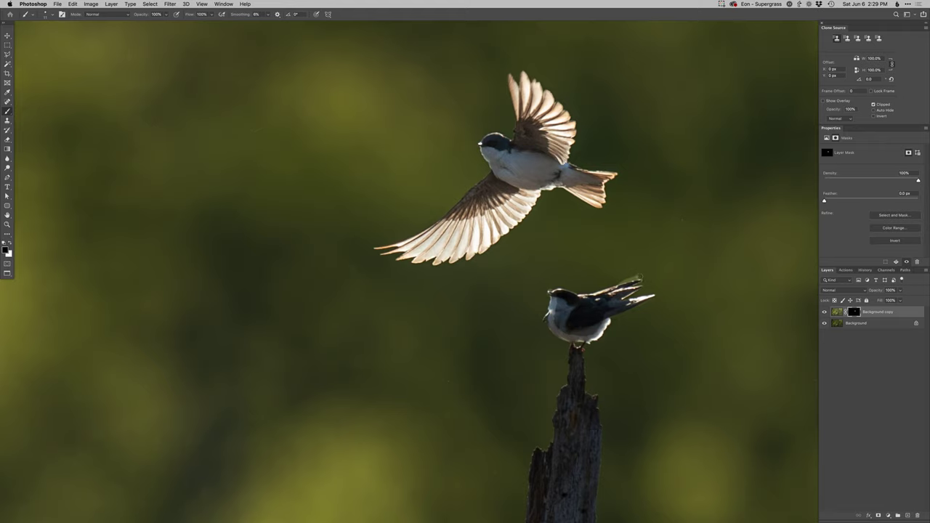
pyautogui.press('x')
pyautogui.moveTo(579, 300); pyautogui.dragTo(565, 294)
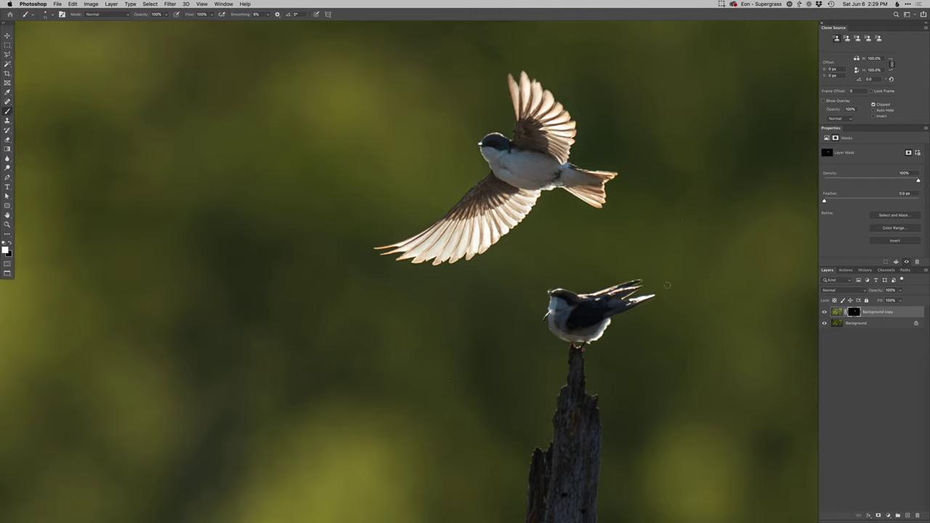
# Select the area inside the perched bird's outline on the mask, expand it by 4 pixels, and fill it with white
pyautogui.keyDown('alt'); pyautogui.click(852, 313); pyautogui.keyUp('alt')
pyautogui.press('w')
pyautogui.click(578, 314)
pyautogui.press('F5')
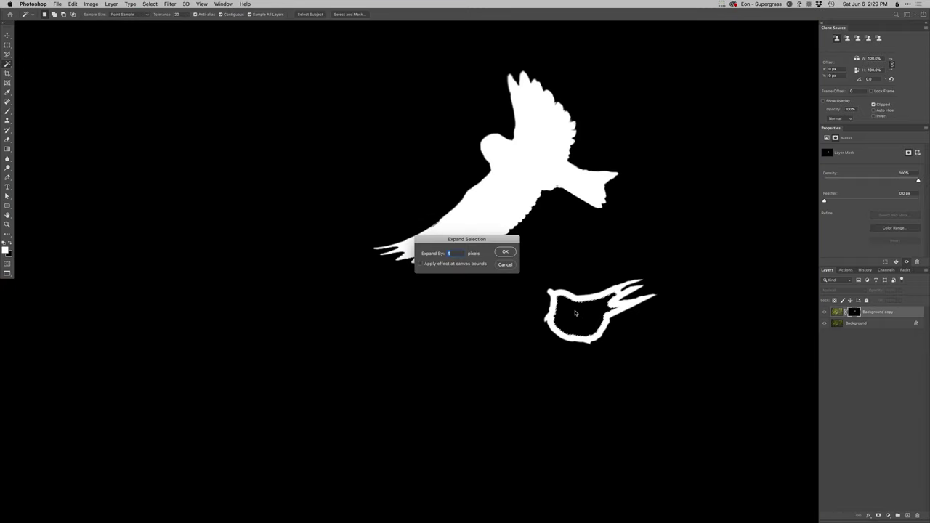
pyautogui.press('Return')
pyautogui.hotkey('alt', 'BackSpace')
pyautogui.press('super+d')
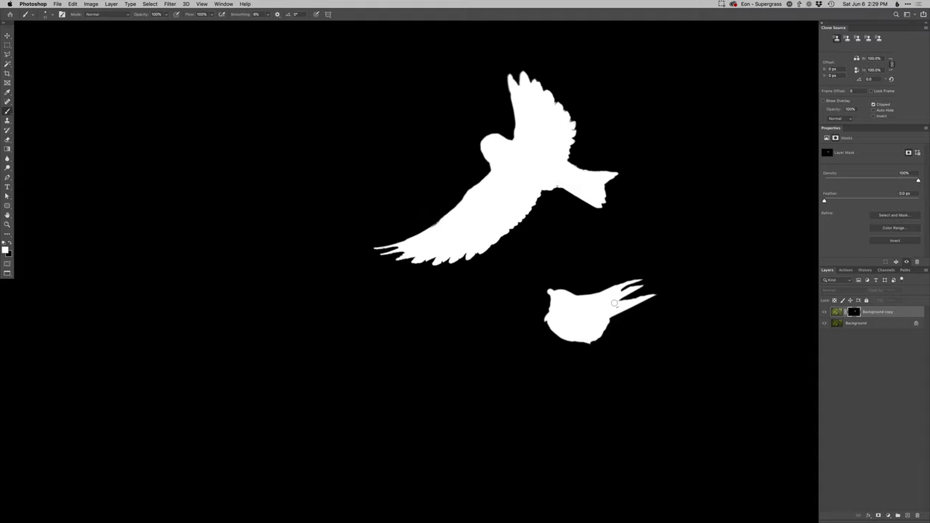
pyautogui.press('b')
pyautogui.moveTo(562, 211); pyautogui.dragTo(557, 228)
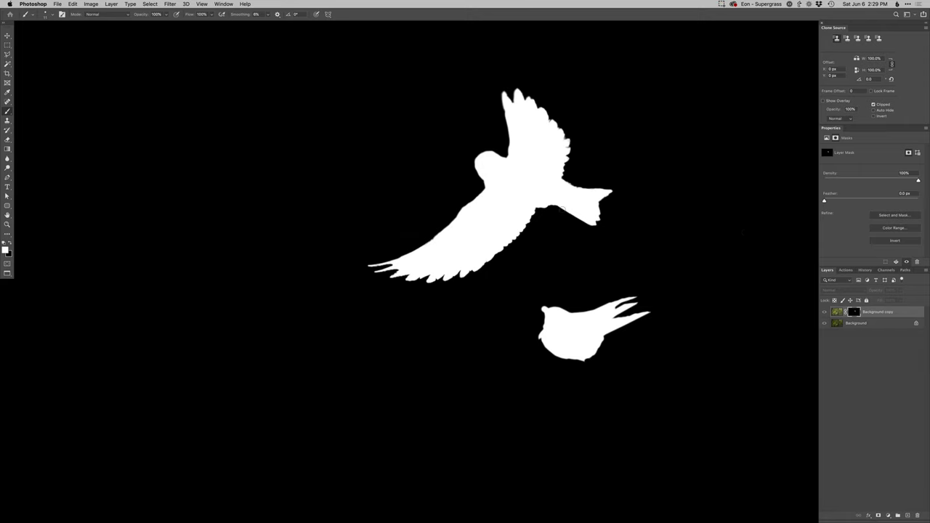
pyautogui.keyDown('alt'); pyautogui.click(854, 313); pyautogui.keyUp('alt')
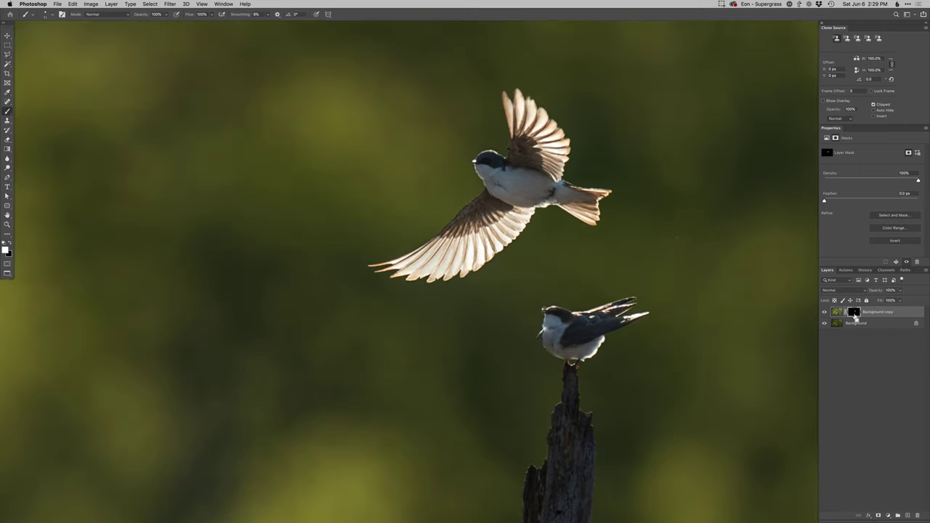
# Load the birds' mask as a selection, store it in a new Curves layer named "selection", and hide that layer
pyautogui.keyDown('super'); pyautogui.click(855, 313); pyautogui.keyUp('super')
pyautogui.press('super+shift+m')
pyautogui.write('selection')
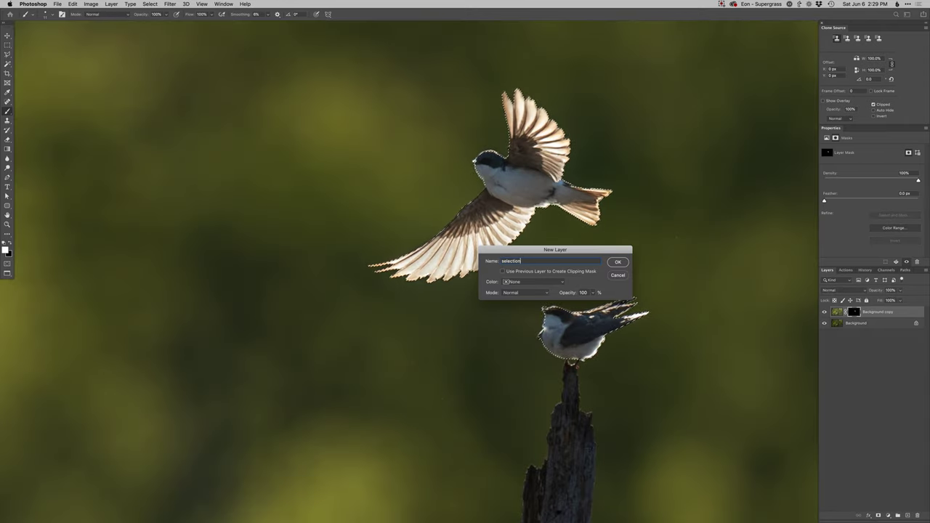
pyautogui.press('Return')
pyautogui.click(825, 312)
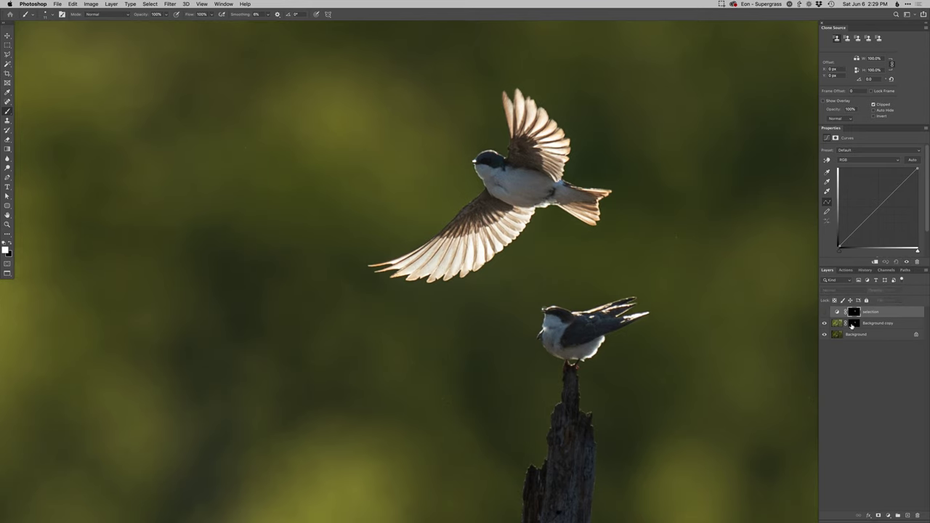
# Activate the Background copy layer's mask and choose a larger, softer brush for it
pyautogui.click(854, 322)
pyautogui.scroll(-2, 618, 336)
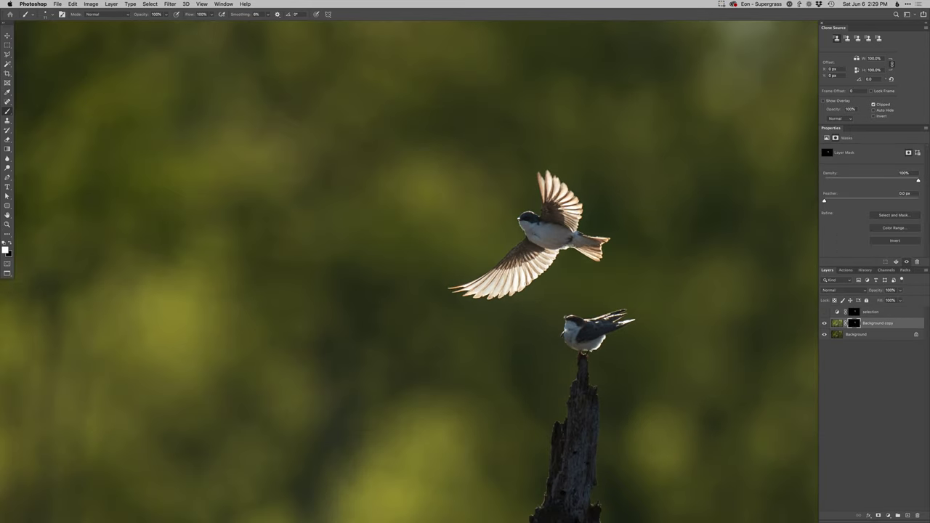
pyautogui.rightClick(533, 280)
pyautogui.click(546, 335)
pyautogui.moveTo(522, 317); pyautogui.dragTo(506, 316)
pyautogui.scroll(-2, 518, 327)
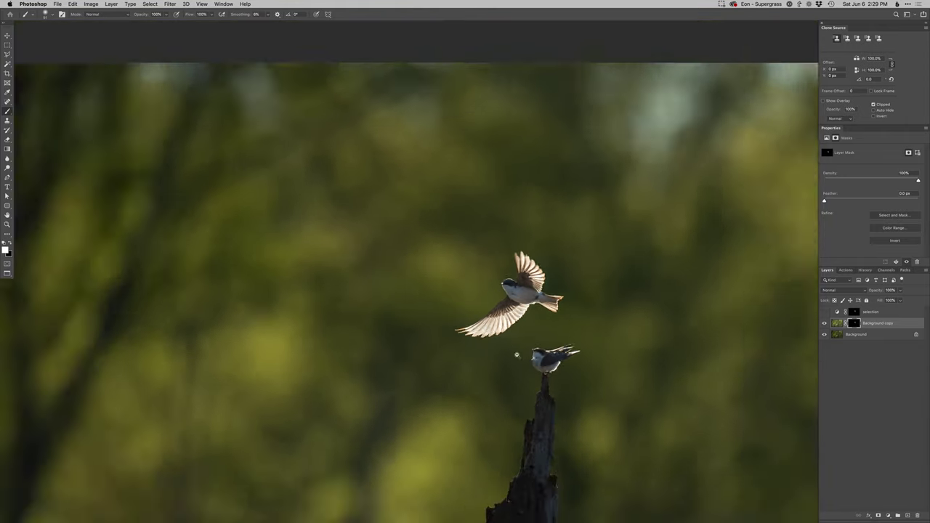
pyautogui.scroll(-3, 516, 356)
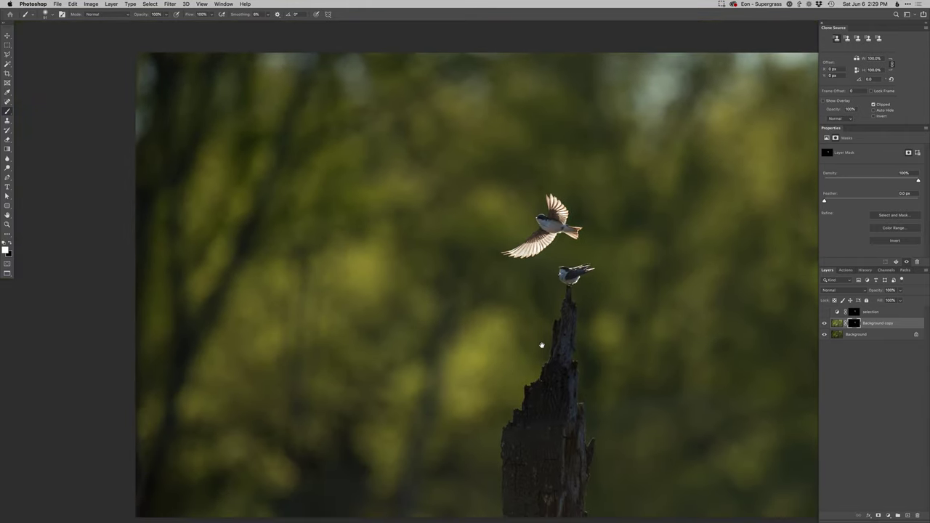
pyautogui.press('super+equal')
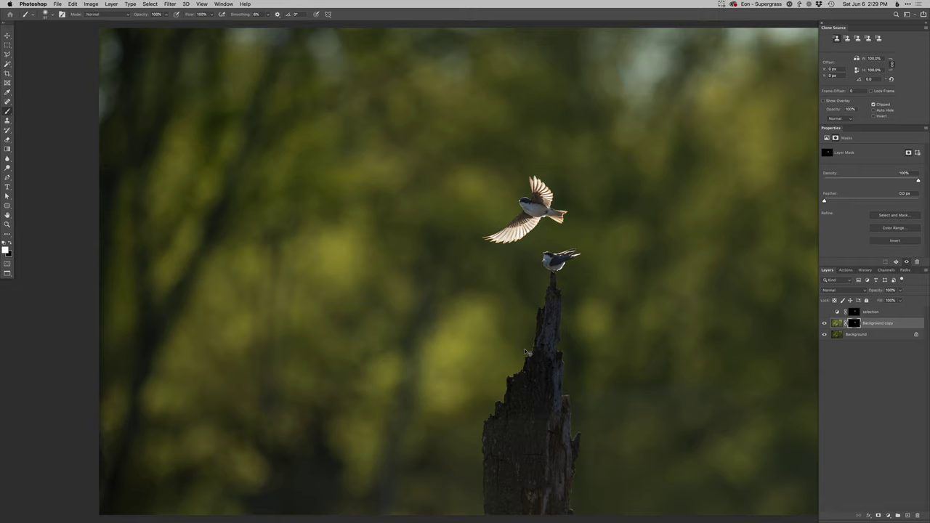
# Add a Curves layer clipped to the Background copy layer, and raise its highlights and shadows to brighten the birds
pyautogui.press('super+m')
pyautogui.press('Return')
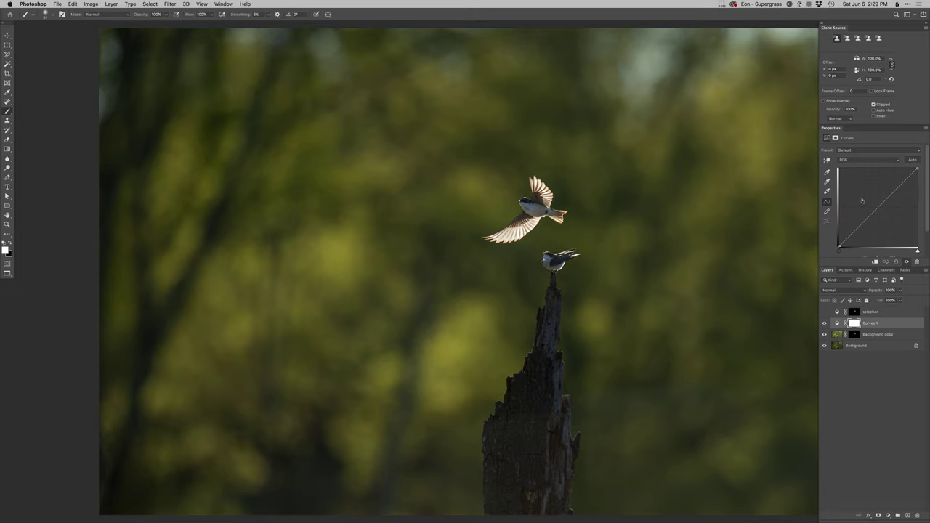
pyautogui.press('alt+super+g')
pyautogui.moveTo(901, 186); pyautogui.dragTo(896, 185)
pyautogui.moveTo(858, 227); pyautogui.dragTo(856, 230)
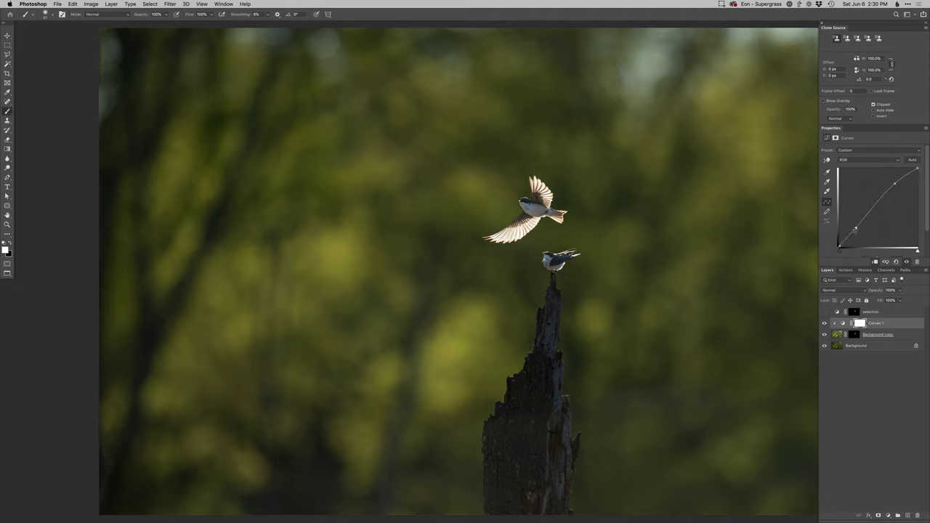
# Invert the Curves layer's mask to black, and paint white over the perched bird with a soft brush
pyautogui.press('super+i')
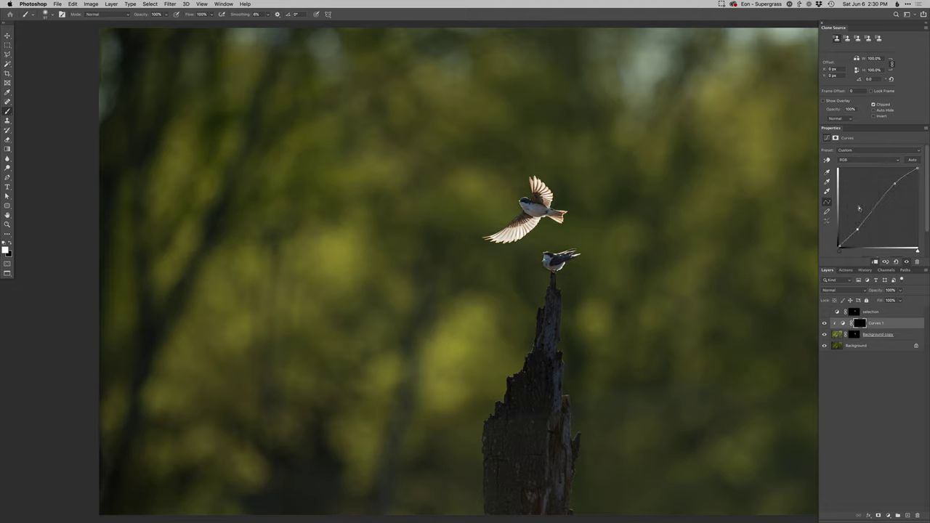
pyautogui.rightClick(566, 220)
pyautogui.click(579, 273)
pyautogui.click(542, 248)
# Paint white with a smaller brush over the upper part of the stump on the Background copy layer's mask
pyautogui.click(854, 334)
pyautogui.moveTo(556, 303); pyautogui.dragTo(537, 304)
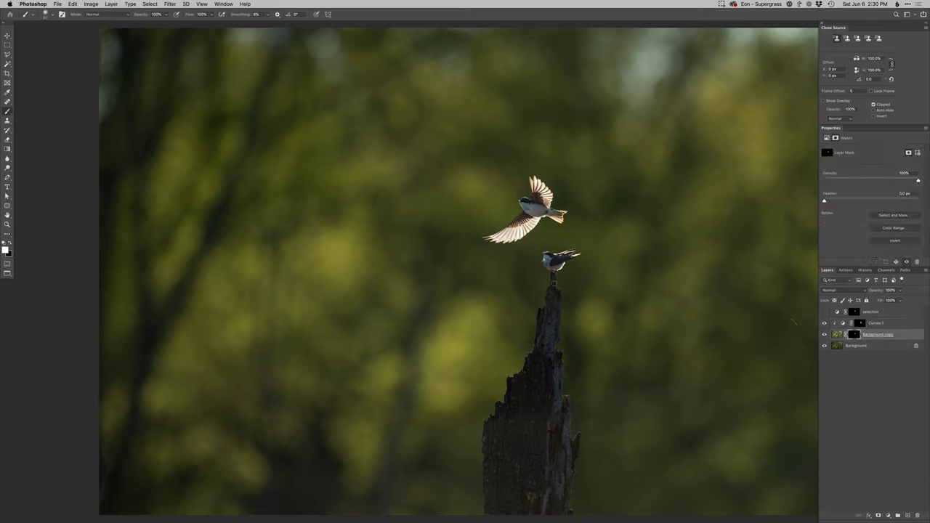
pyautogui.press('super+z')
pyautogui.keyDown('ctrl'); pyautogui.keyDown('alt'); pyautogui.click(554, 299); pyautogui.keyUp('alt'); pyautogui.keyUp('ctrl')
pyautogui.press('x')
pyautogui.press('x')
pyautogui.moveTo(541, 378)
pyautogui.mouseDown()
pyautogui.moveTo(557, 376)
pyautogui.moveTo(553, 364)
pyautogui.mouseUp()
pyautogui.moveTo(553, 319)
pyautogui.mouseDown()
pyautogui.moveTo(552, 291)
pyautogui.moveTo(544, 320)
pyautogui.mouseUp()
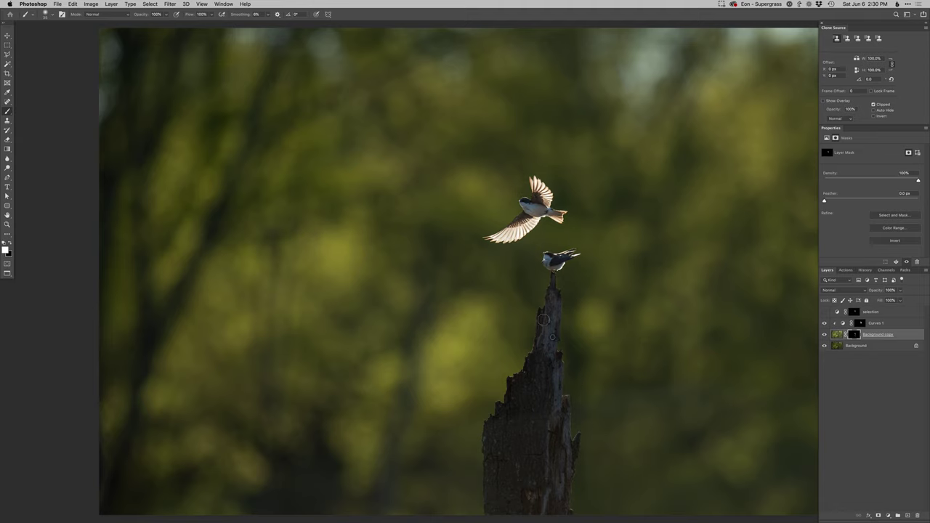
# Paint black on the mask around the tip of the stump beneath the perched bird to clean up the edge
pyautogui.press('x')
pyautogui.moveTo(544, 280); pyautogui.dragTo(551, 276)
pyautogui.press('x')
# Add a second Curves layer clipped above Curves 1, raising the red curve and lowering the blue curve to warm the birds
pyautogui.scroll(-4, 552, 263)
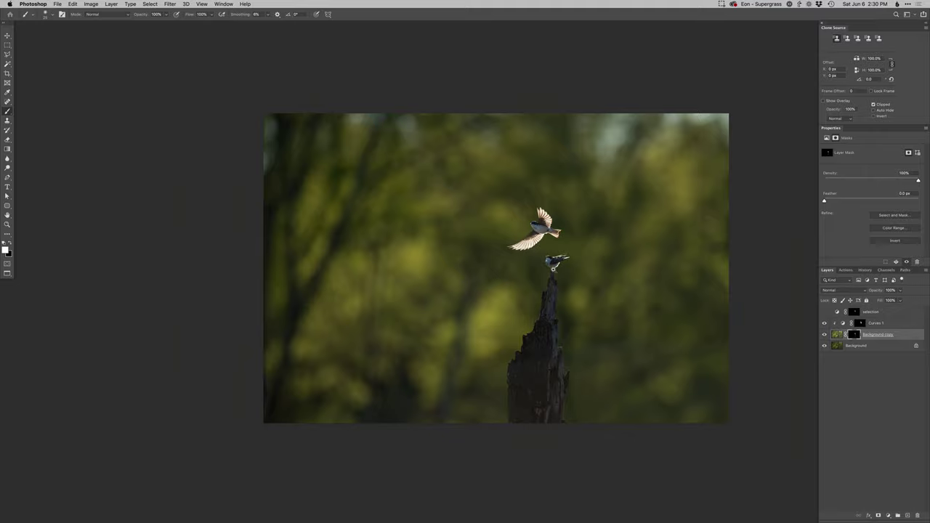
pyautogui.scroll(6, 551, 264)
pyautogui.press('super+shift+m')
pyautogui.press('Return')
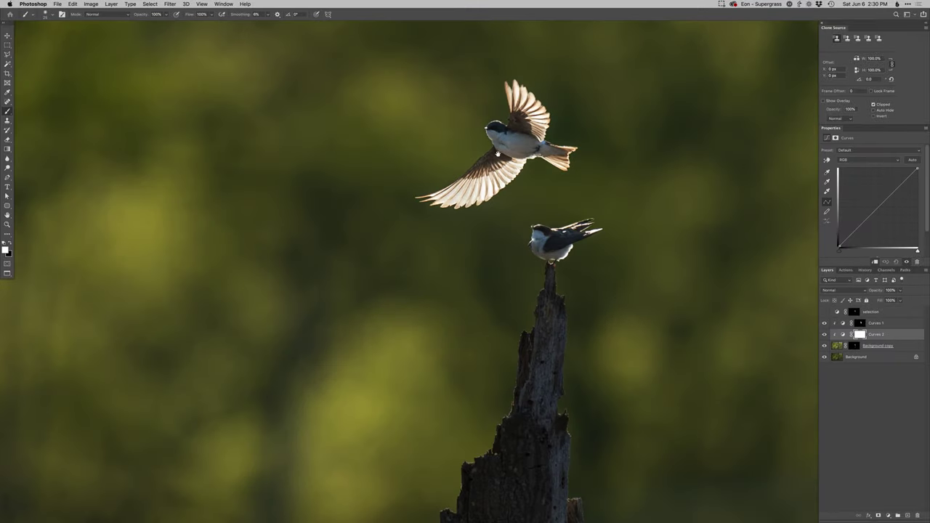
pyautogui.hotkey('alt', '5')
pyautogui.press('super+bracketright')
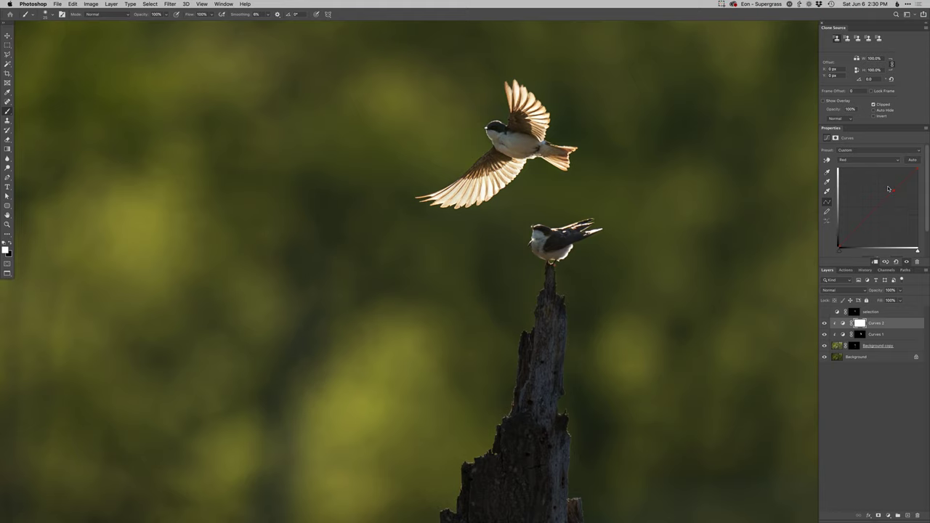
# Invert the Curves 2 mask to black, and paint white with a large soft brush over the birds and stump
pyautogui.press('super+i')
pyautogui.rightClick(573, 249)
pyautogui.doubleClick(576, 269)
pyautogui.press('x')
pyautogui.press('x')
pyautogui.press('x')
pyautogui.moveTo(539, 289); pyautogui.dragTo(527, 353)
pyautogui.moveTo(527, 353)
pyautogui.mouseDown()
pyautogui.moveTo(530, 301)
pyautogui.moveTo(597, 295)
pyautogui.mouseUp()
pyautogui.press('x')
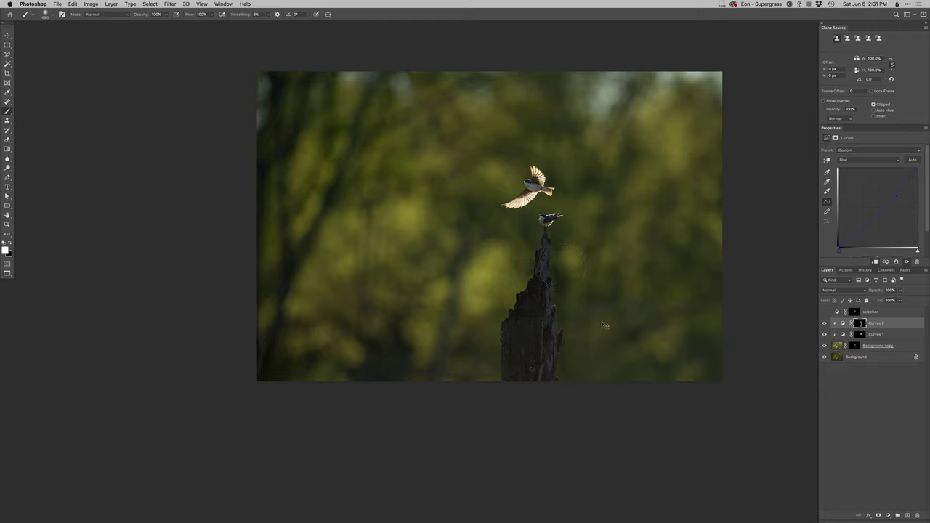
# Add an unclipped Curves layer above Curves 2, lower its blue curve, and limit the warming to the lower frame with an inverted mask
pyautogui.press('super+m')
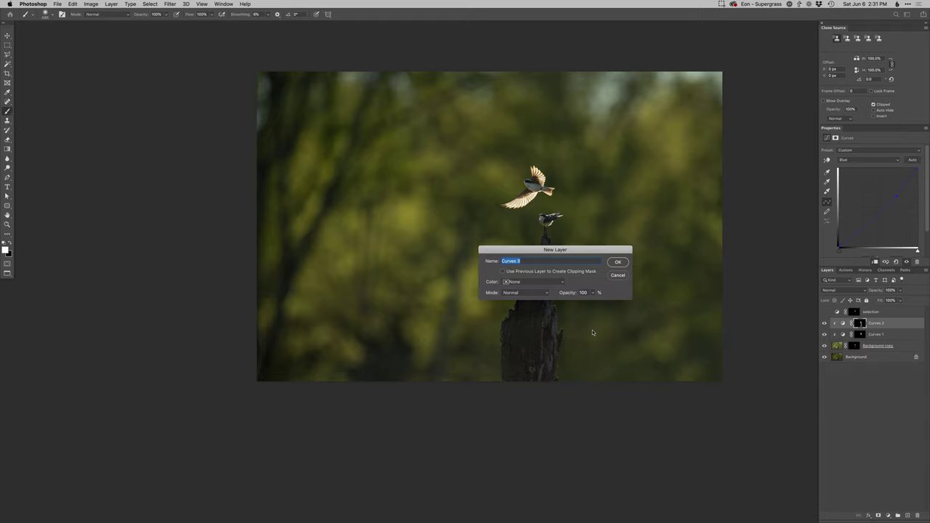
pyautogui.press('Return')
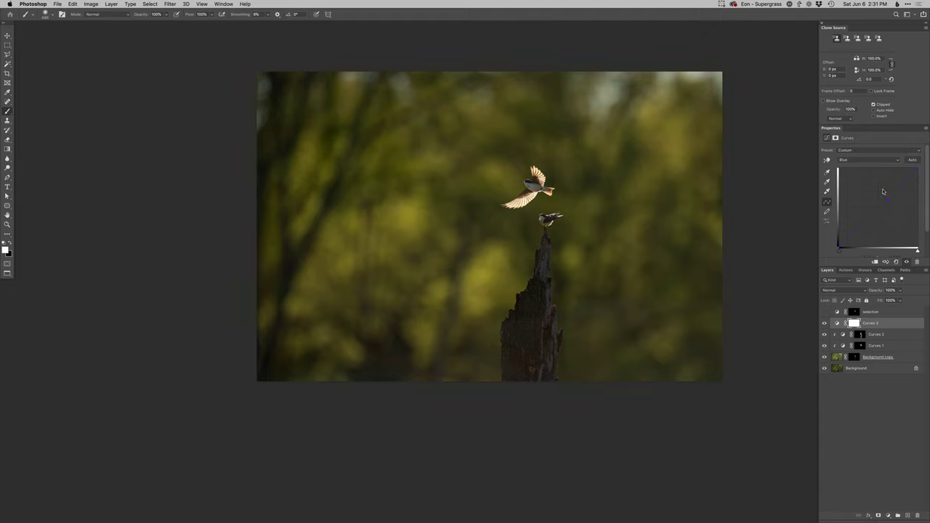
pyautogui.press('super+i')
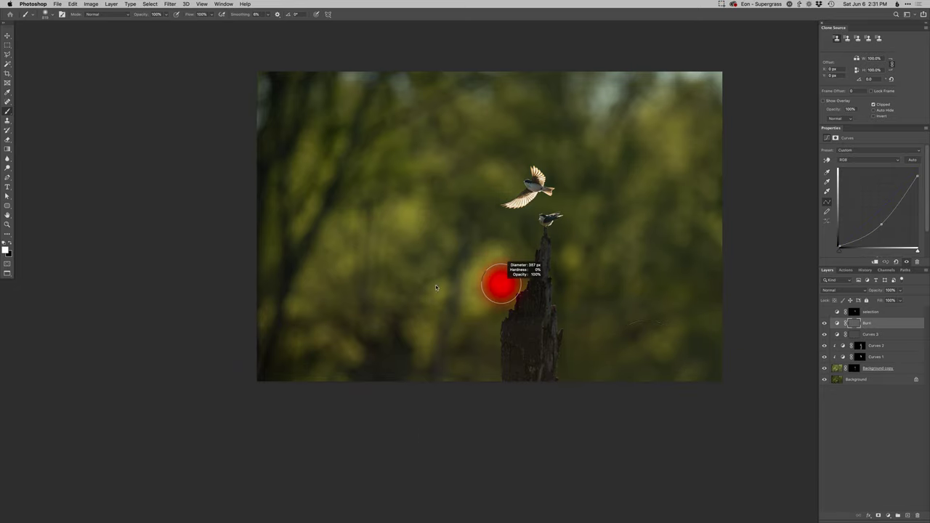
# Paint white on a Burn Curves layer's mask over the bright background patches and sky along the upper edge, and compare with the Background layer alone
pyautogui.moveTo(492, 277)
pyautogui.mouseDown()
pyautogui.moveTo(487, 266)
pyautogui.moveTo(486, 277)
pyautogui.moveTo(503, 288)
pyautogui.moveTo(495, 265)
pyautogui.mouseUp()
pyautogui.moveTo(577, 257); pyautogui.dragTo(574, 263)
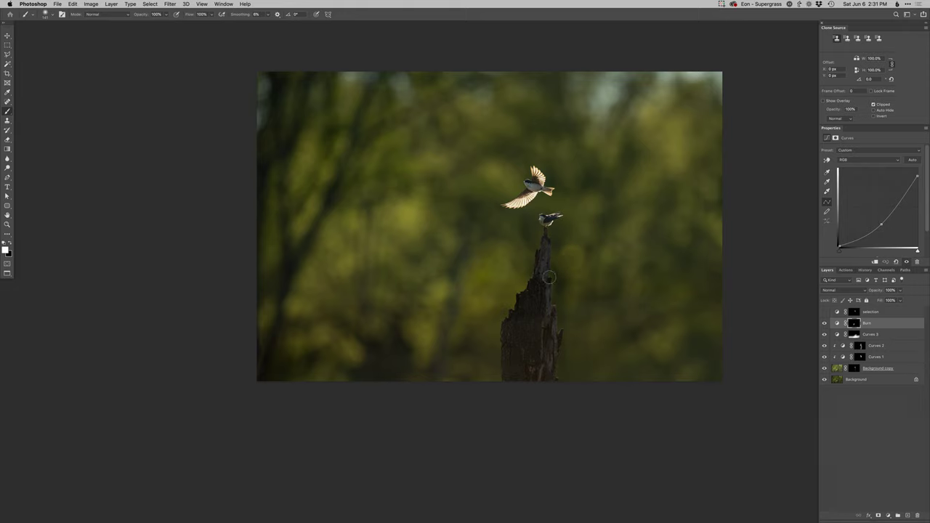
pyautogui.moveTo(438, 293); pyautogui.dragTo(440, 293)
pyautogui.moveTo(405, 215)
pyautogui.mouseDown()
pyautogui.moveTo(420, 216)
pyautogui.moveTo(414, 209)
pyautogui.moveTo(378, 245)
pyautogui.mouseUp()
pyautogui.press('x')
pyautogui.press('x')
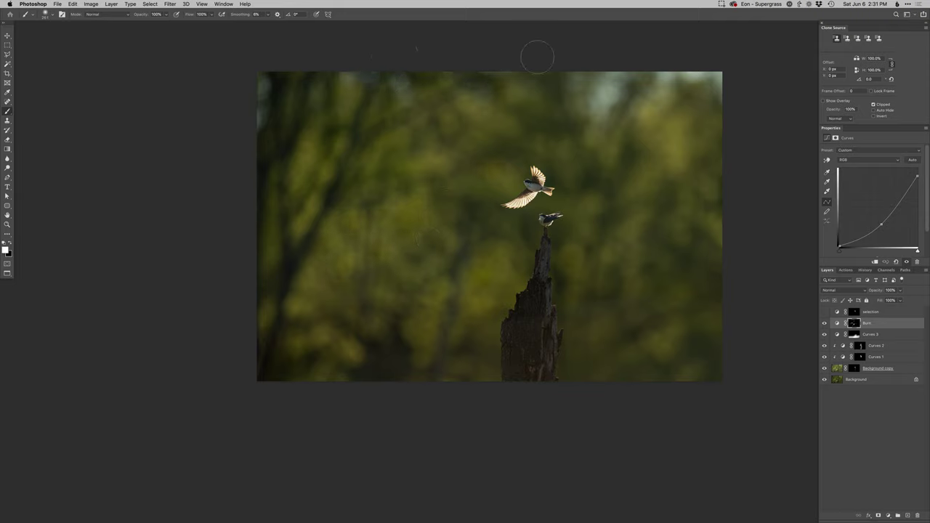
pyautogui.moveTo(593, 89)
pyautogui.mouseDown()
pyautogui.moveTo(617, 87)
pyautogui.moveTo(571, 78)
pyautogui.mouseUp()
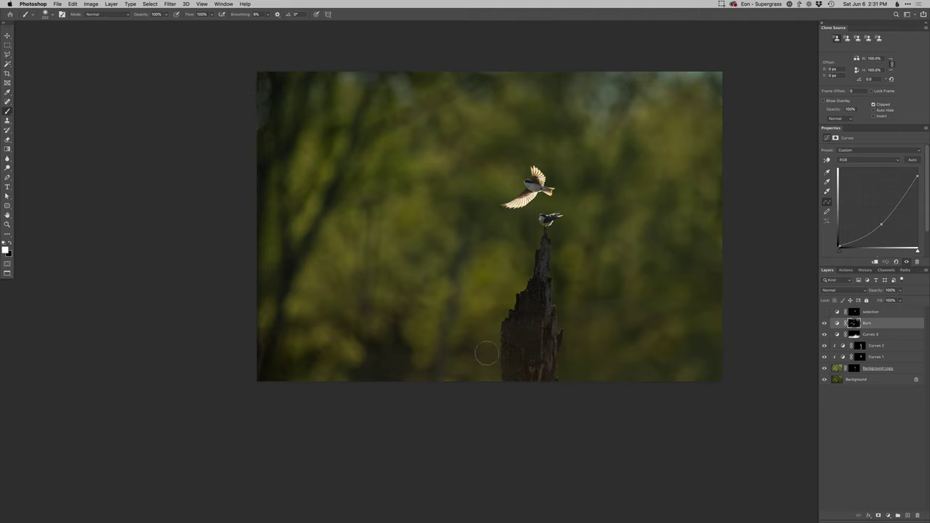
pyautogui.keyDown('alt'); pyautogui.click(825, 380); pyautogui.keyUp('alt')
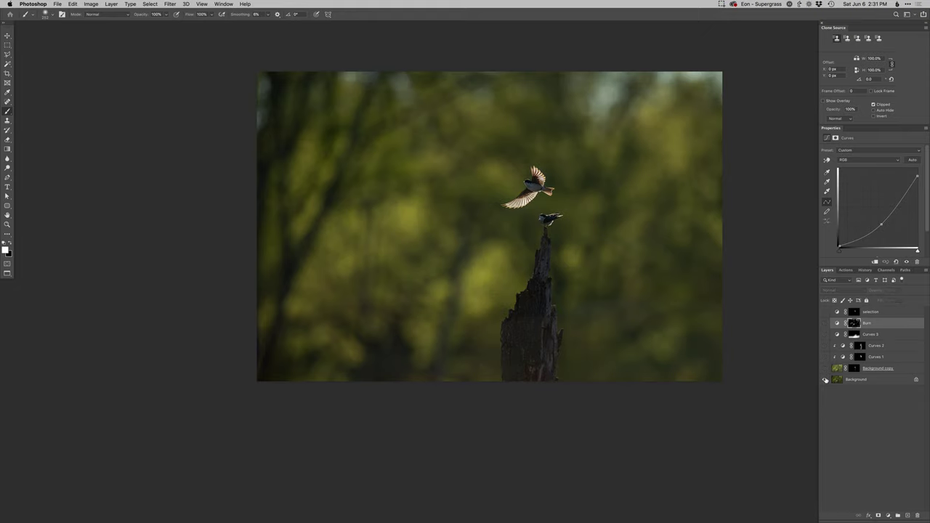
pyautogui.keyDown('alt'); pyautogui.click(826, 381); pyautogui.keyUp('alt')
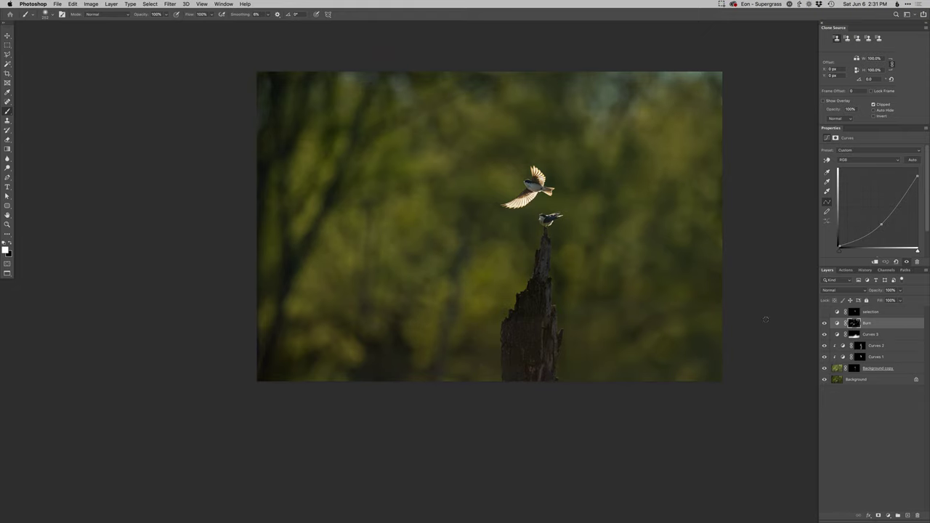
# Add a Dodge Curves layer with a black mask and move it down into the clipped group, between Curves 2 and Curves 1
pyautogui.scroll(4, 521, 186)
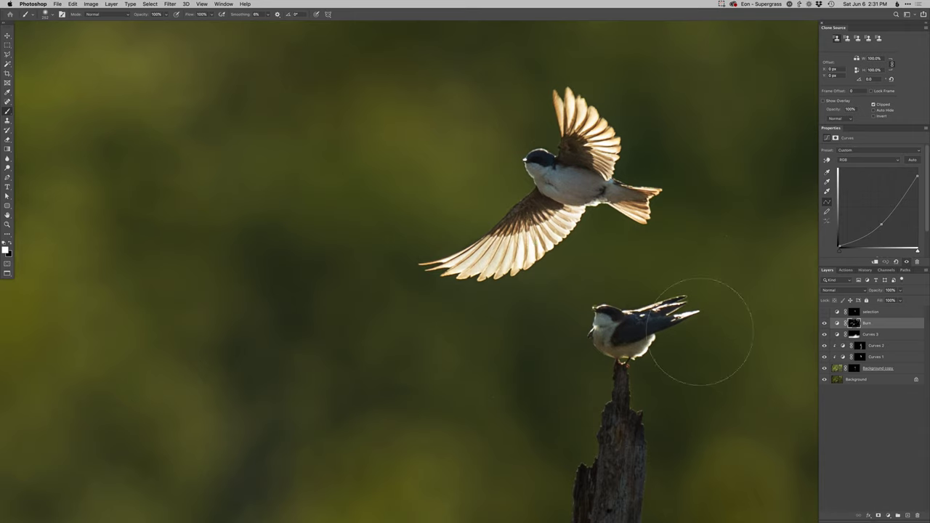
pyautogui.rightClick(671, 282)
pyautogui.moveTo(609, 278)
pyautogui.mouseDown()
pyautogui.moveTo(473, 301)
pyautogui.moveTo(494, 277)
pyautogui.moveTo(550, 268)
pyautogui.mouseUp()
pyautogui.press('F2')
pyautogui.press('super+bracketleft')
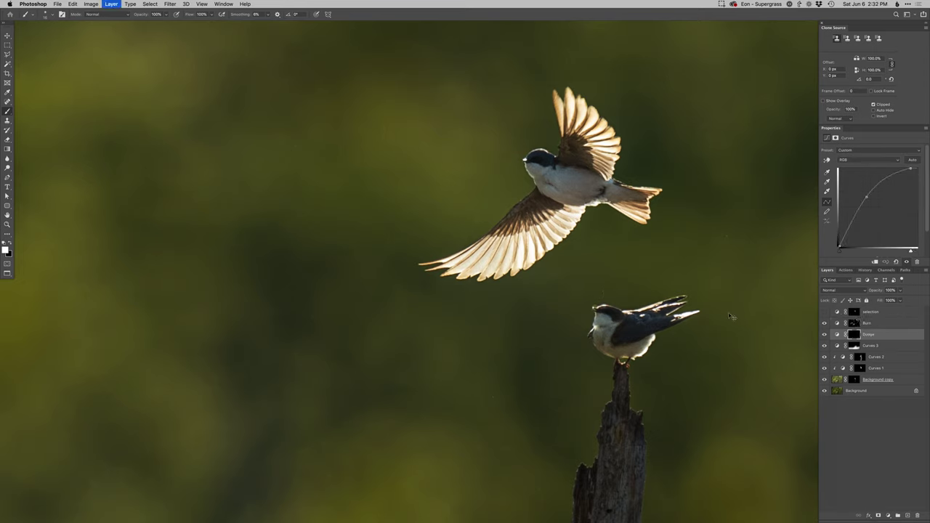
pyautogui.press('super+bracketleft')
pyautogui.press('super+bracketleft')
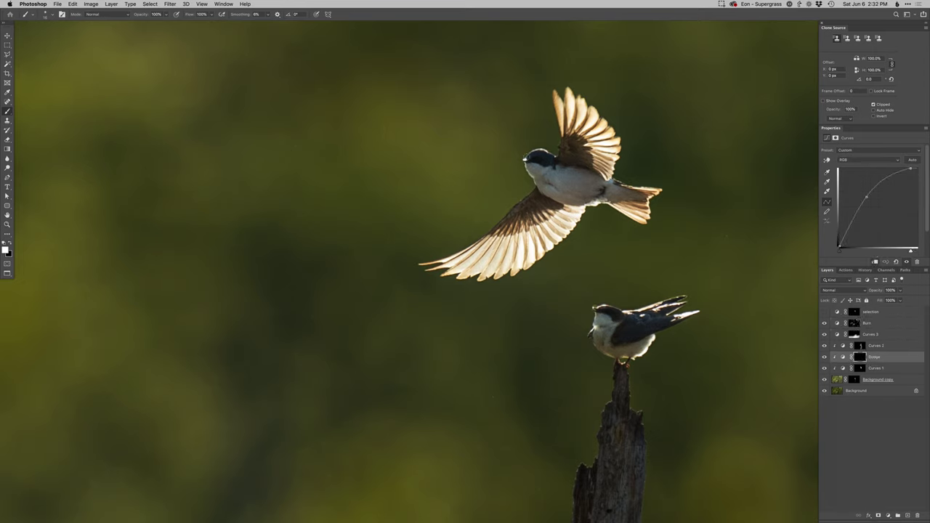
# Paint white on the Dodge mask with a small brush over the flying bird's body and tail and the perched bird's breast
pyautogui.moveTo(541, 178)
pyautogui.mouseDown()
pyautogui.moveTo(551, 174)
pyautogui.moveTo(553, 187)
pyautogui.moveTo(560, 175)
pyautogui.moveTo(584, 190)
pyautogui.mouseUp()
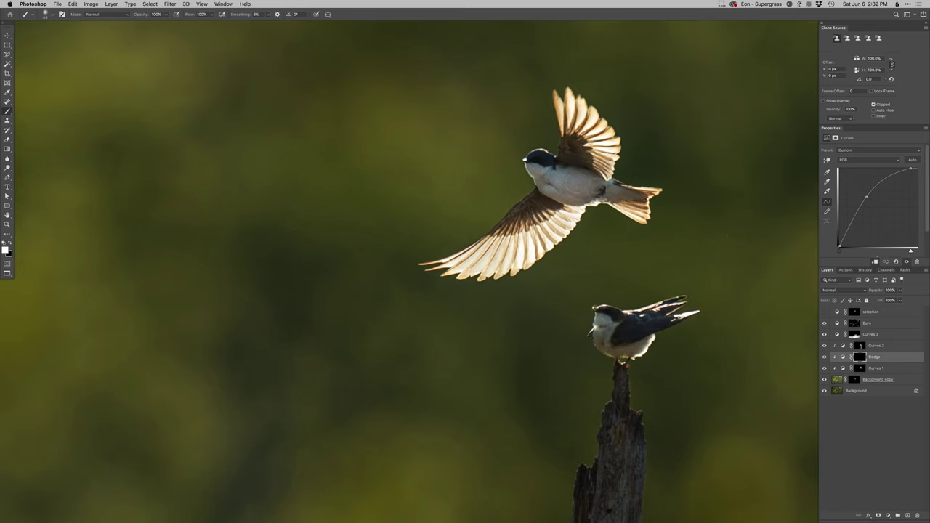
pyautogui.moveTo(649, 196); pyautogui.dragTo(631, 201)
pyautogui.moveTo(587, 324)
pyautogui.mouseDown()
pyautogui.moveTo(604, 327)
pyautogui.moveTo(608, 351)
pyautogui.moveTo(651, 352)
pyautogui.moveTo(616, 349)
pyautogui.mouseUp()
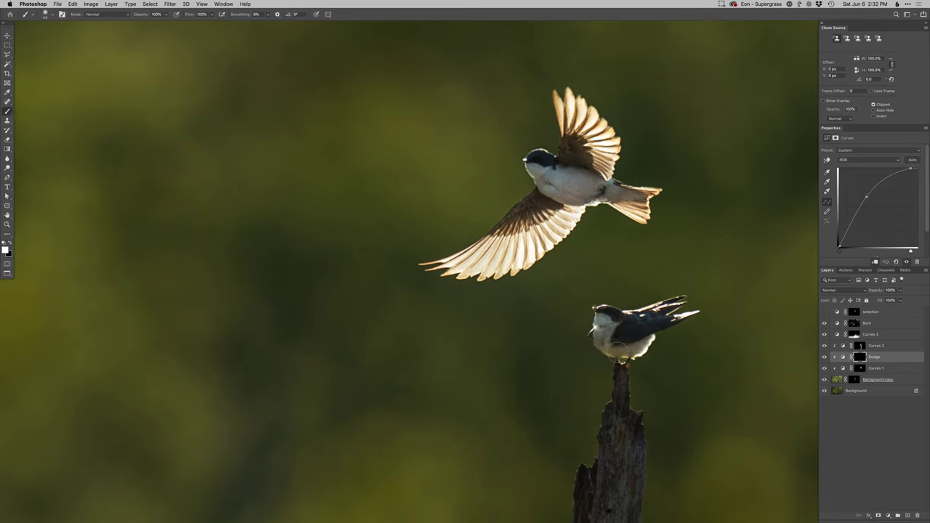
# Select the Background layer and activate the Spot Healing Brush for retouching
pyautogui.scroll(-5, 565, 336)
pyautogui.scroll(-3, 549, 356)
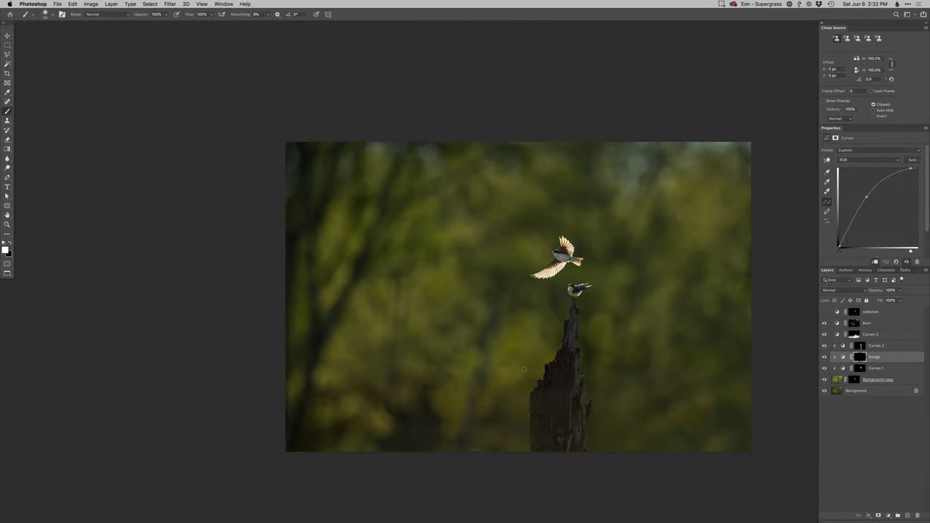
pyautogui.scroll(-1, 524, 370)
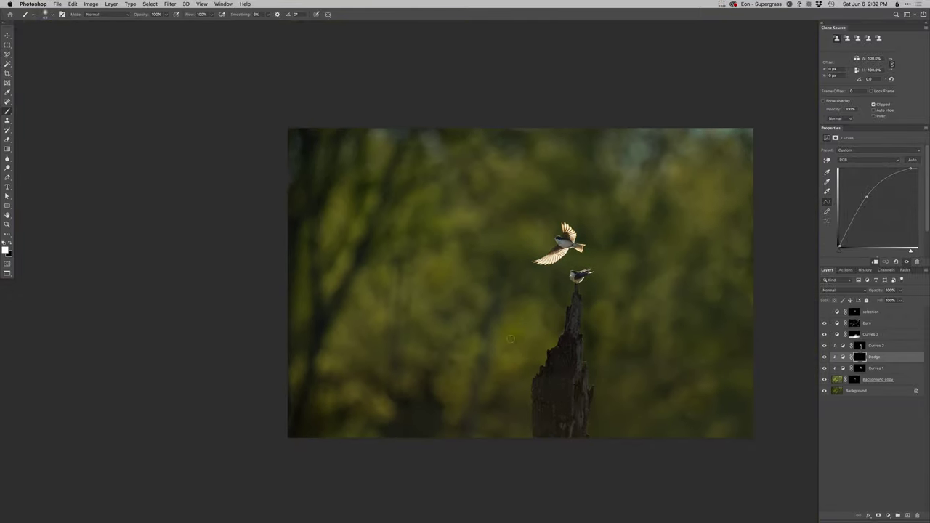
pyautogui.click(836, 391)
pyautogui.press('j')
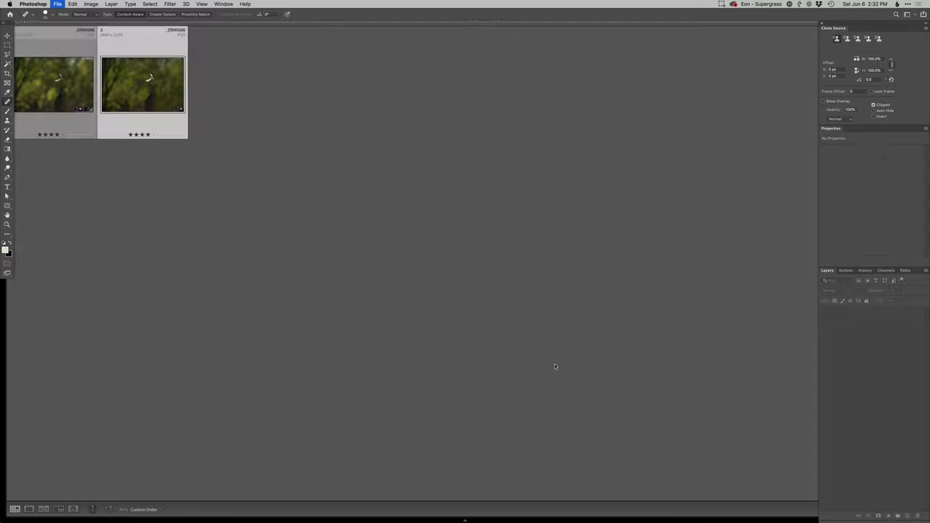
# Switch to Lightroom Classic, and reset the develop settings of the original NEF photo
pyautogui.press('super+Tab')
pyautogui.click(64, 89)
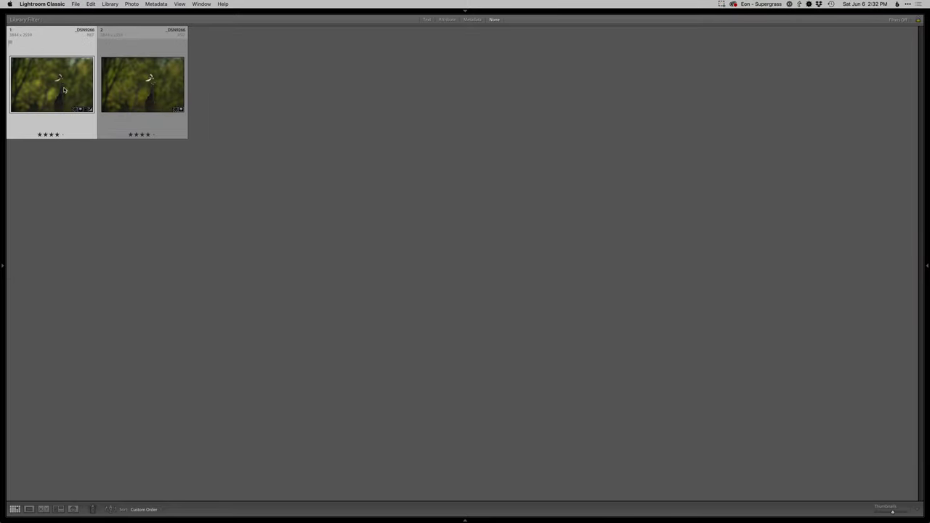
pyautogui.press('d')
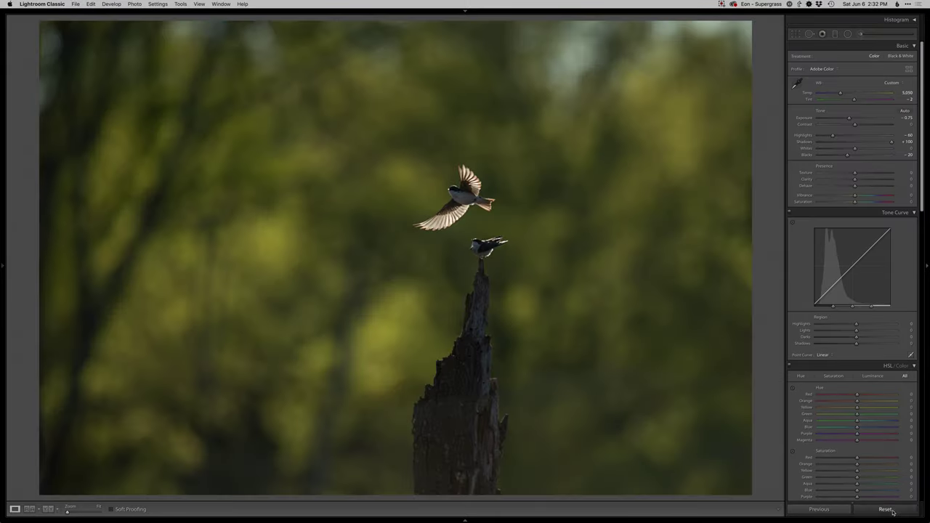
pyautogui.click(886, 509)
pyautogui.press('g')
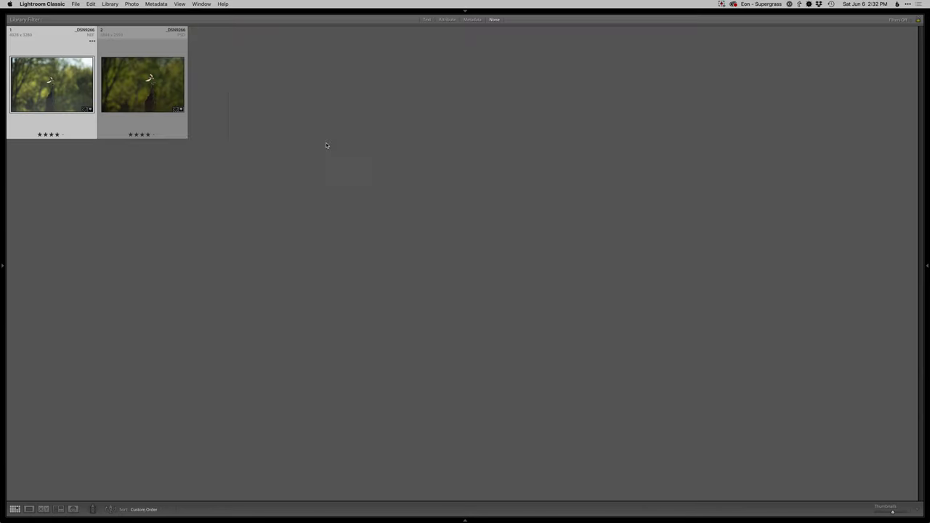
# Compare the reset original and the edited PSD side by side in Survey view
pyautogui.keyDown('super'); pyautogui.click(145, 86); pyautogui.keyUp('super')
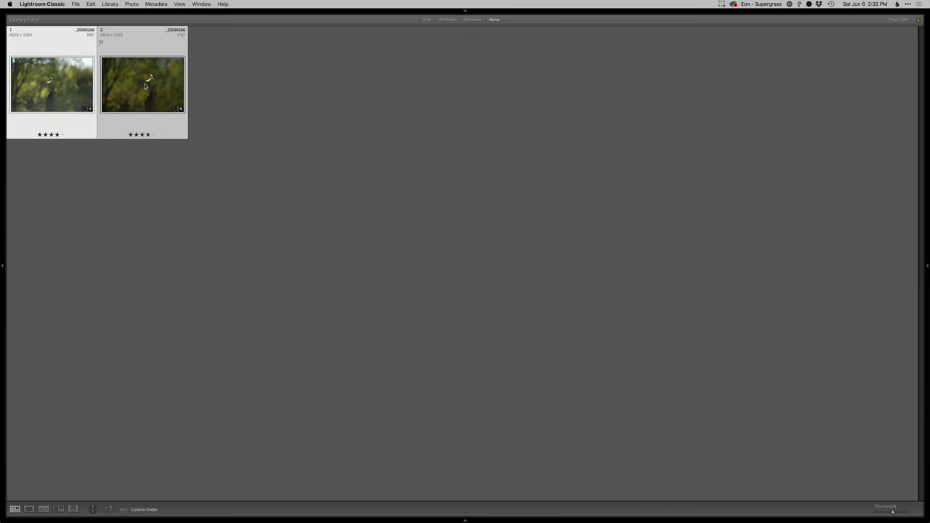
pyautogui.press('n')
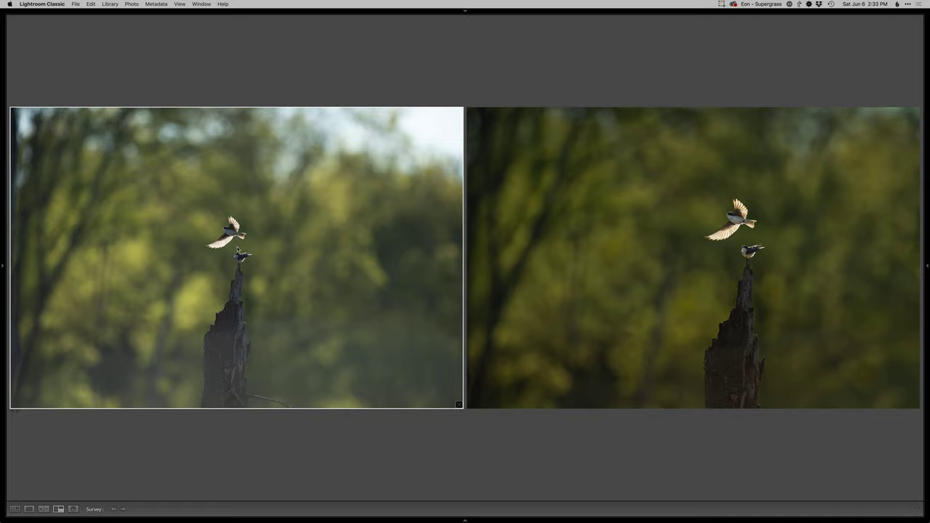
pyautogui.click(675, 277)
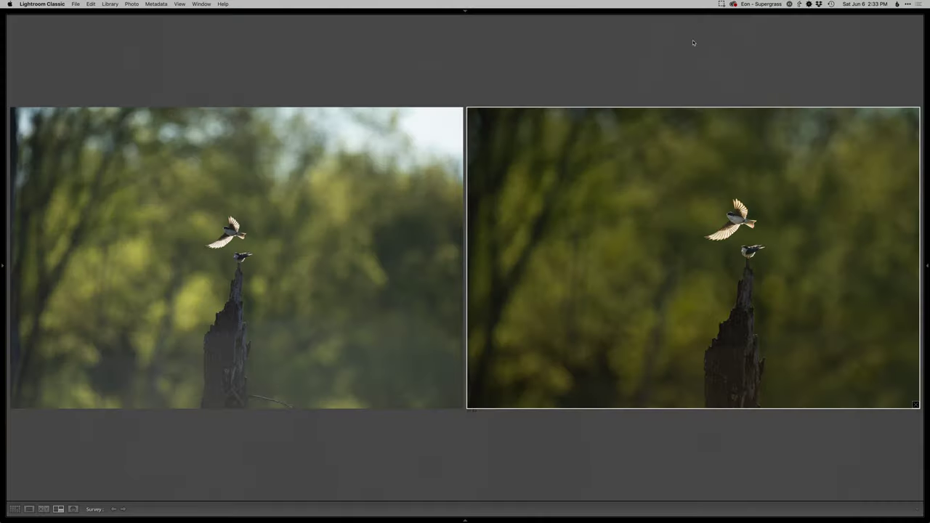
pyautogui.click(721, 4)
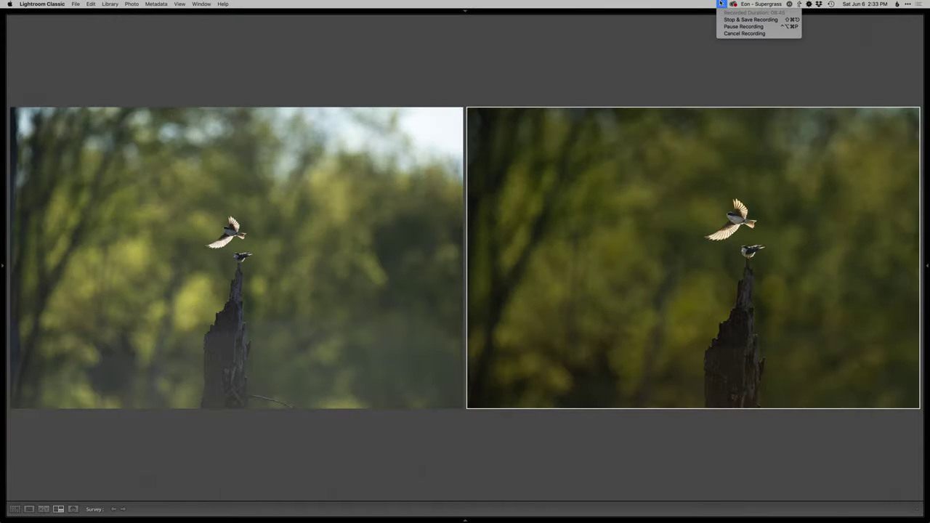